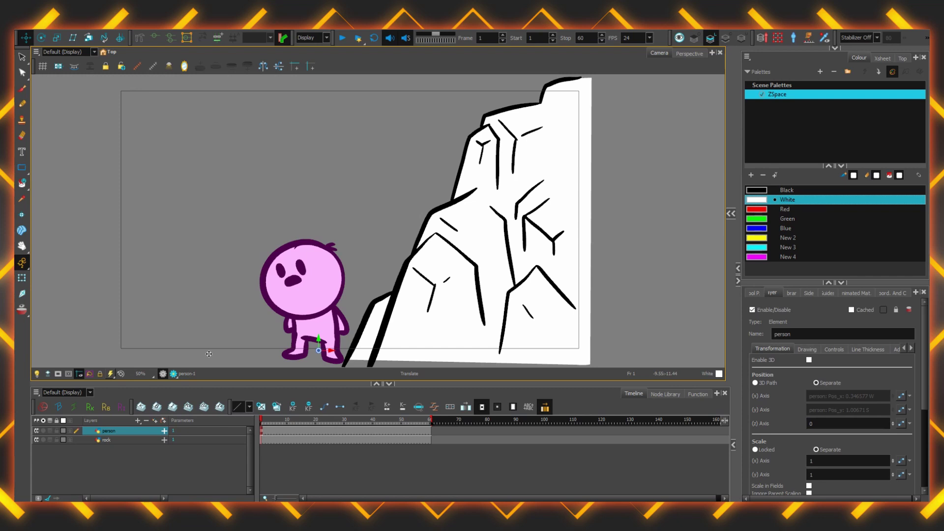
Step: Move the pink character right so it stands on the rock's lower slope
left_click_drag(209, 354, 389, 324)
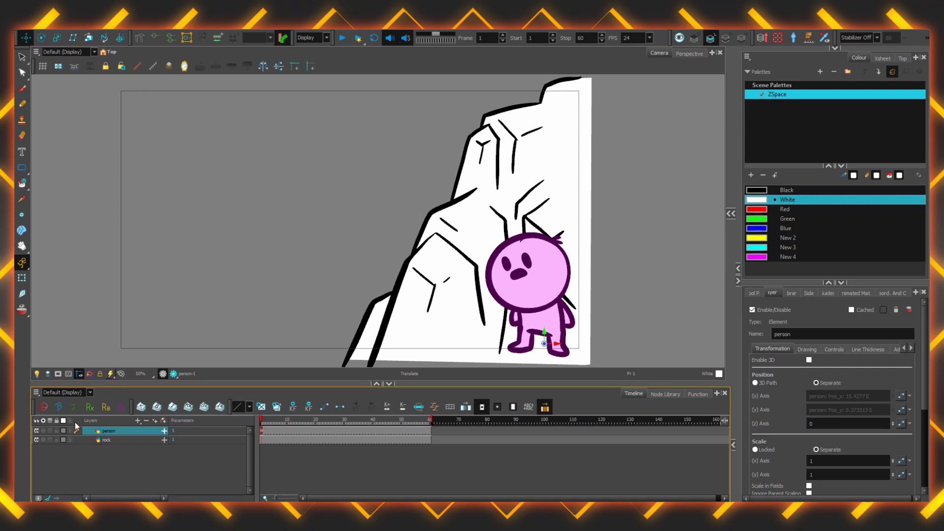
left_click(115, 440)
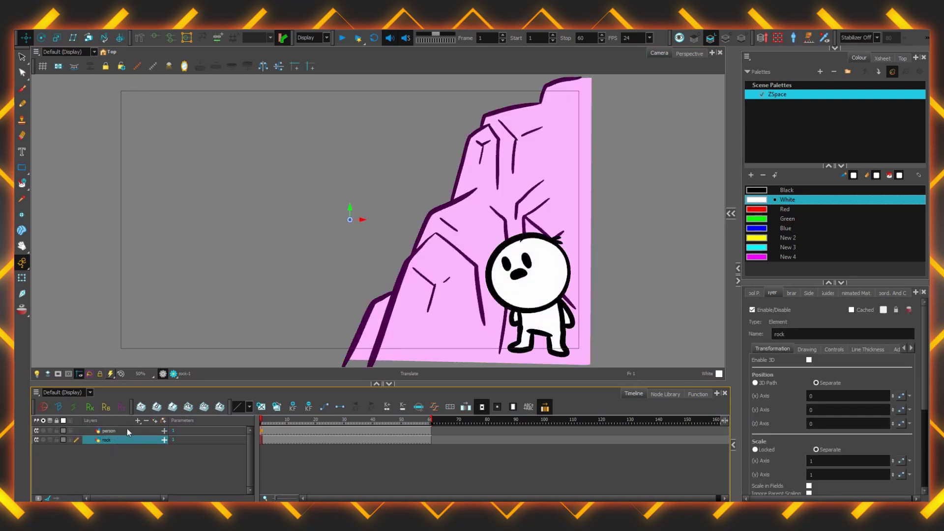
left_click(127, 430)
left_click_drag(371, 327, 317, 338)
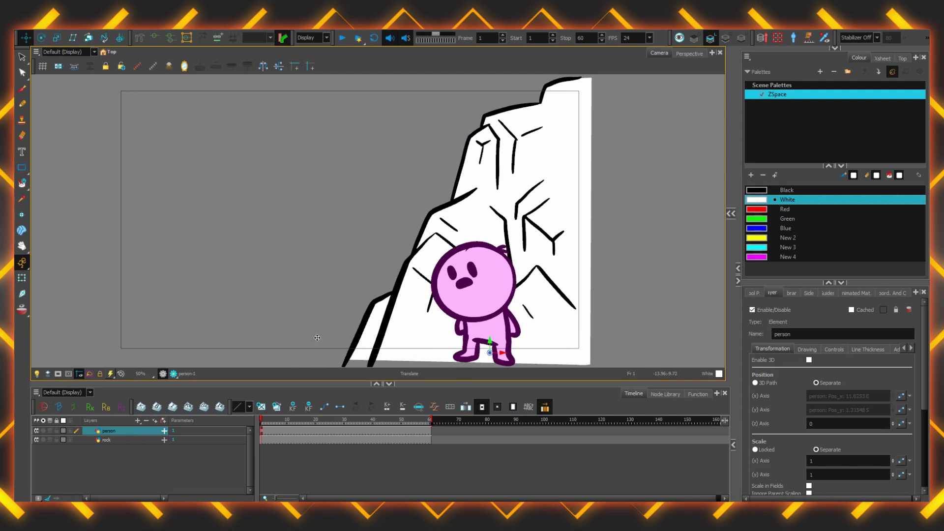
Step: Try the person layer behind the rock, then undo so the character stays in front
left_click_drag(125, 434, 120, 442)
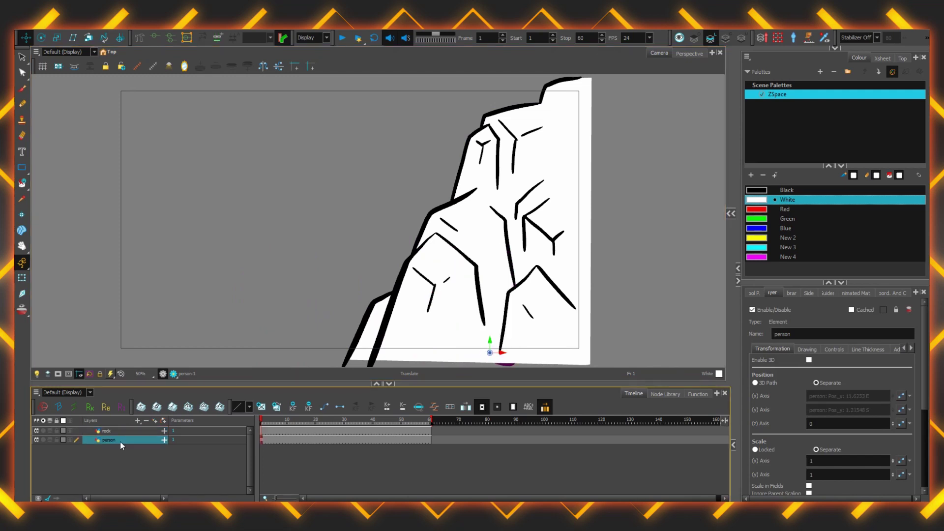
left_click_drag(386, 309, 269, 292)
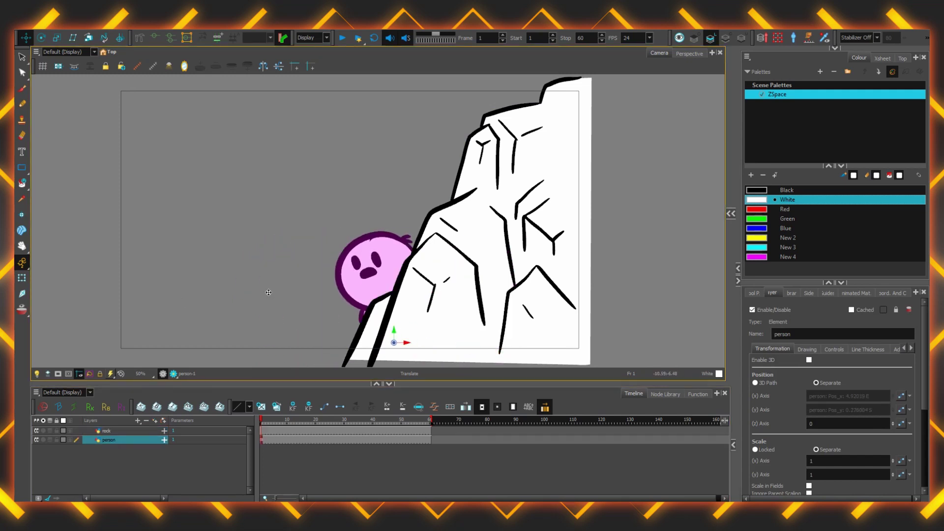
key("ctrl+z")
key("ctrl+z")
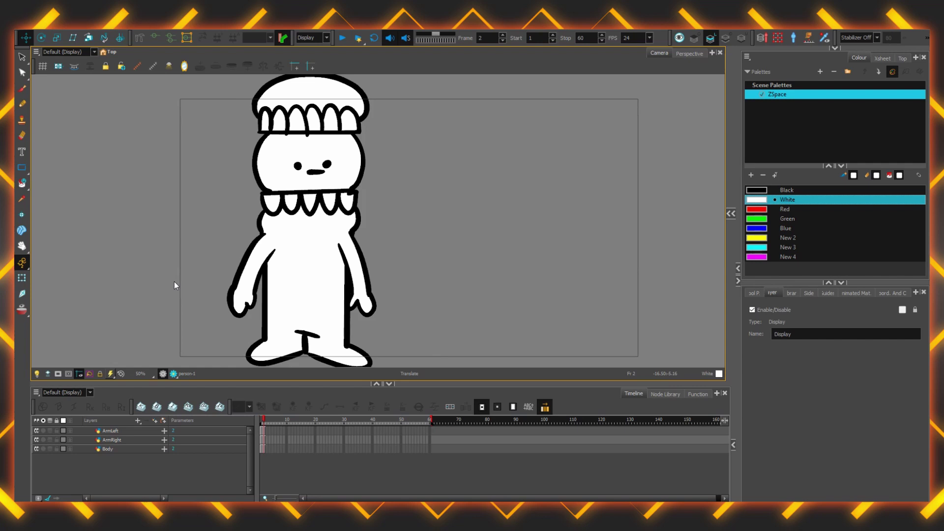
Step: With the Transform tool, select both arm drawings and the ArmLeft and ArmRight layers on frame 1
left_click(22, 278)
left_click(255, 301)
left_click(355, 286)
left_click(110, 439)
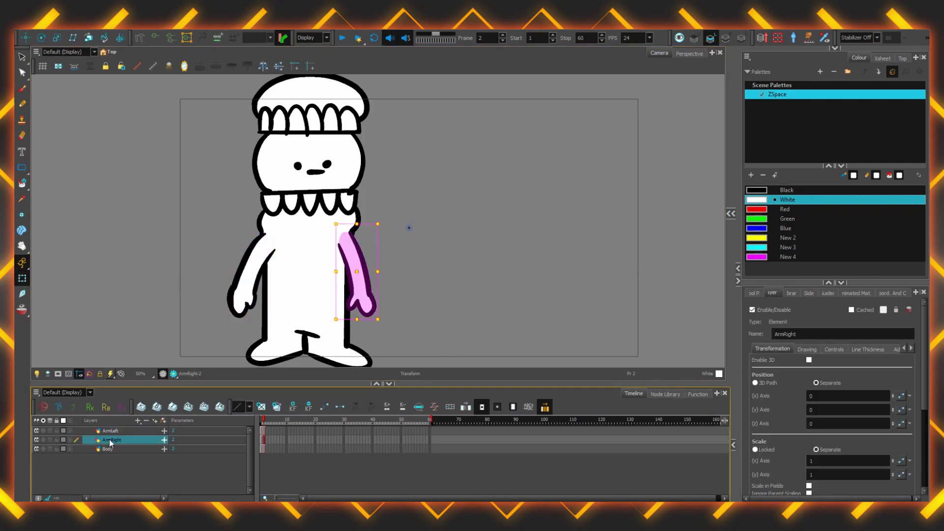
left_click(111, 431)
left_click(113, 439)
key("comma")
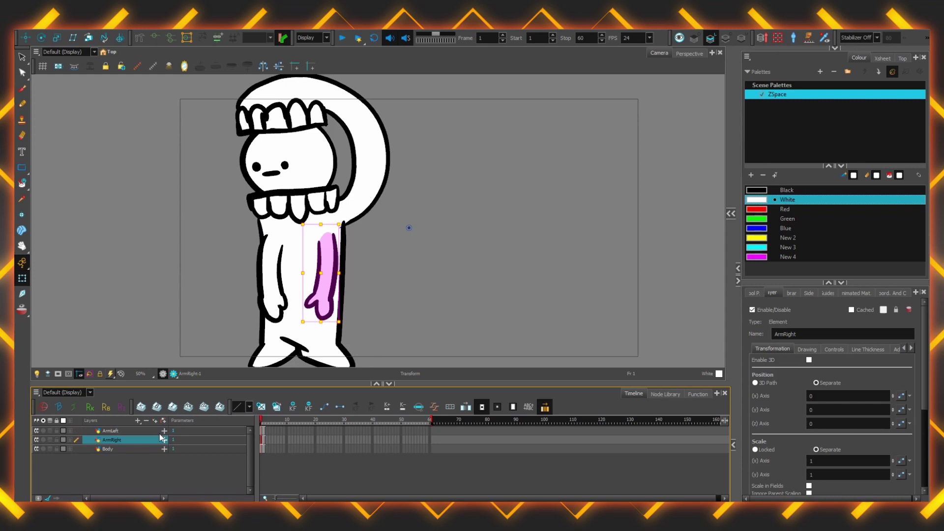
Step: Move the ArmLeft and ArmRight layers below Body so both arms draw behind the torso
left_click(270, 300)
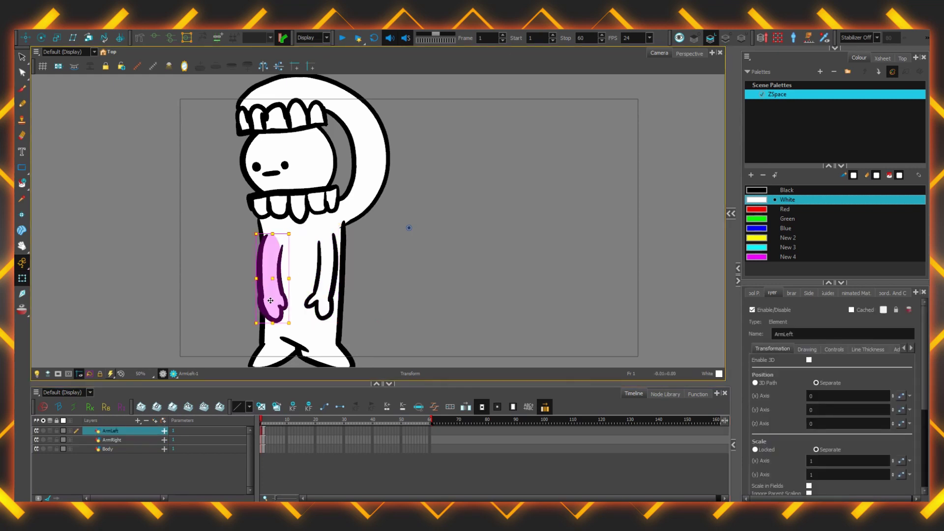
left_click_drag(115, 434, 114, 454)
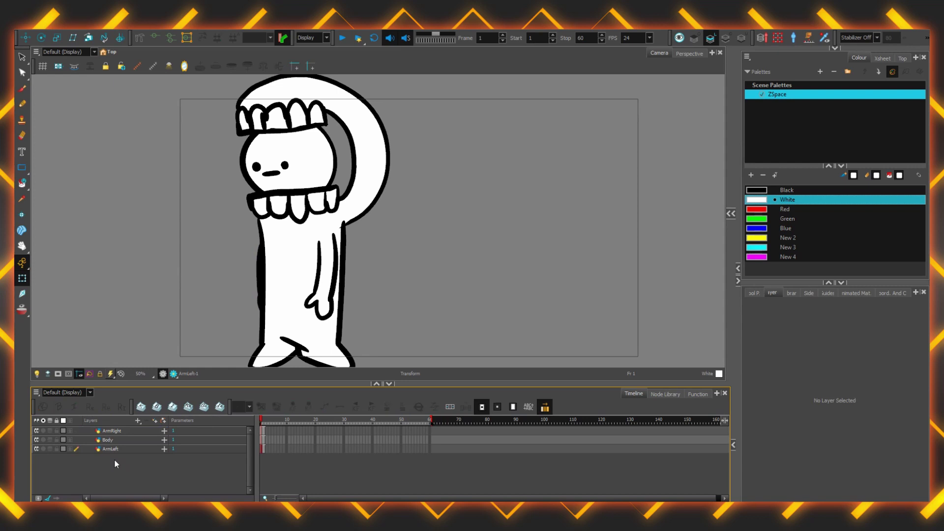
key("period")
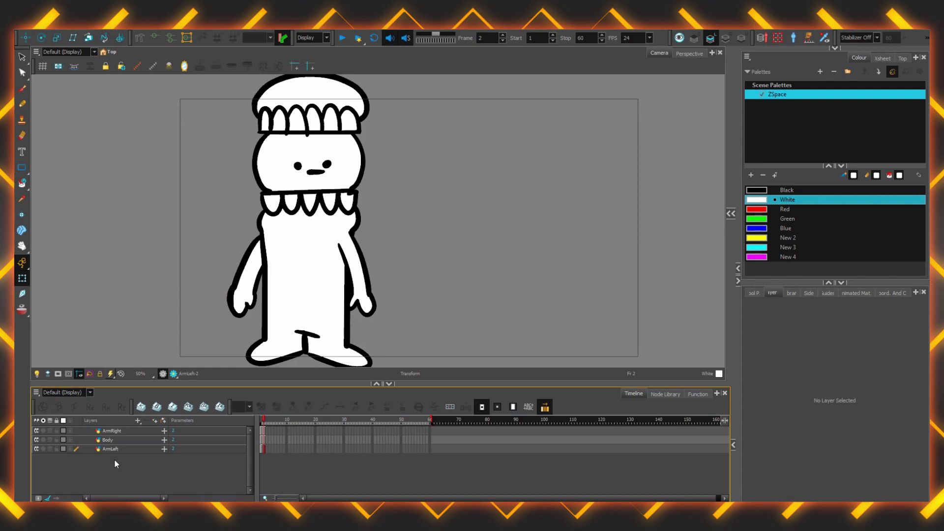
left_click_drag(131, 431, 133, 440)
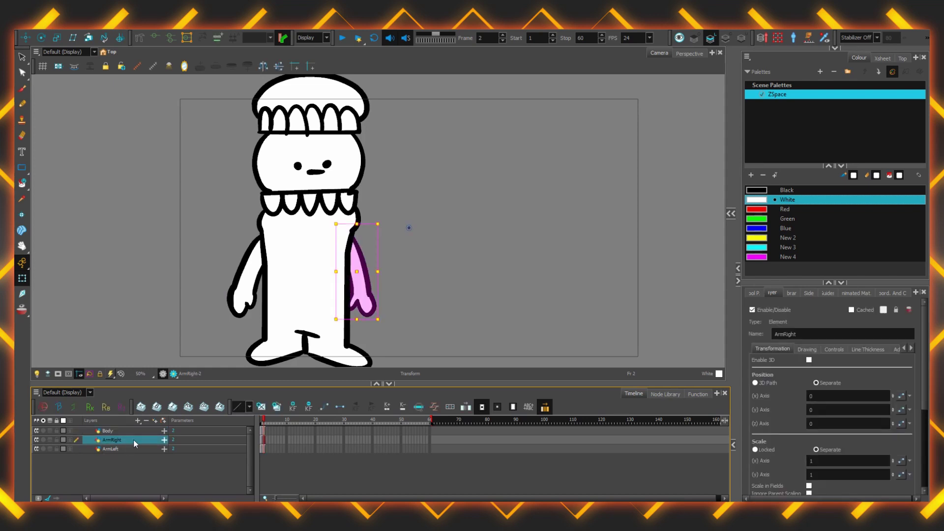
left_click(176, 326)
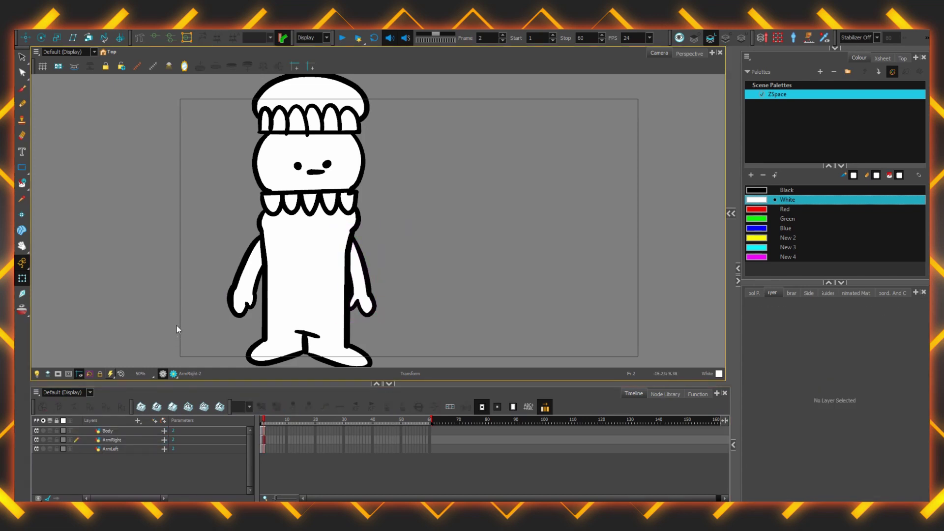
key("comma")
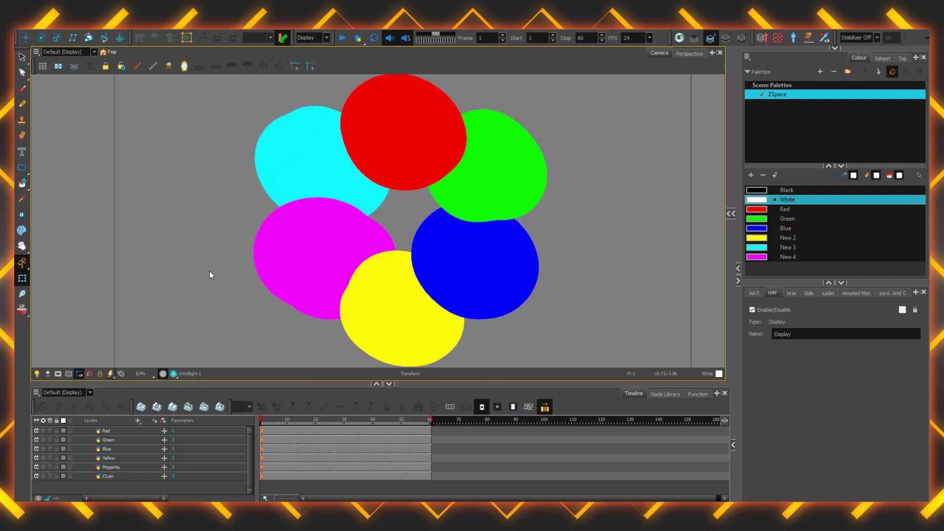
Step: Draw a red X-axis arrow with the Brush tool
key("alt+b")
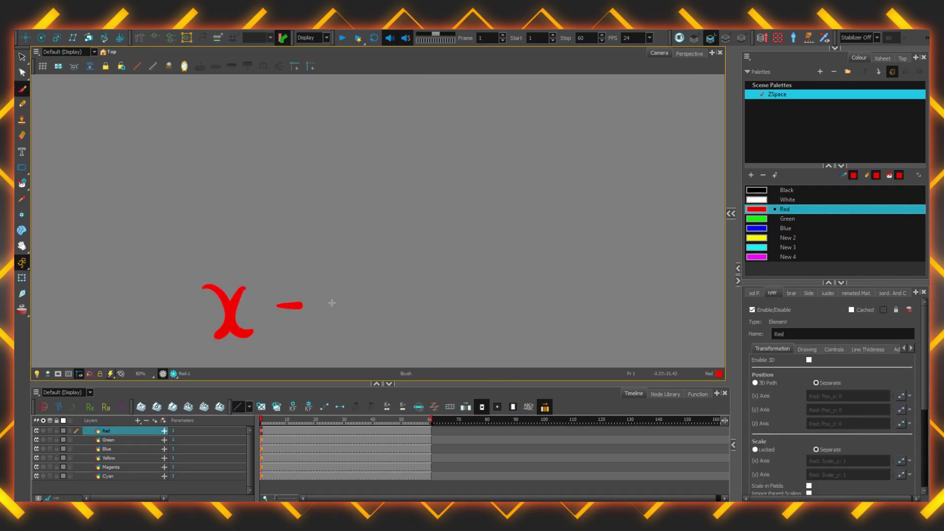
left_click_drag(331, 302, 483, 302)
left_click_drag(284, 284, 262, 319)
left_click_drag(467, 283, 458, 329)
Step: Draw a green Y label and a vertical Y-axis arrow
left_click(787, 218)
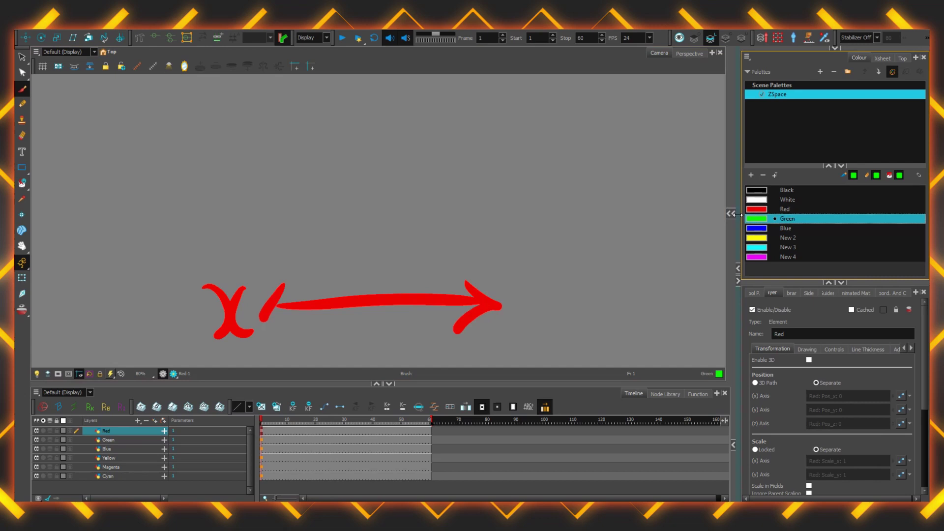
mouse_move(202, 200)
left_mouse_down()
mouse_move(236, 230)
mouse_move(209, 263)
left_mouse_up()
left_click_drag(361, 116, 352, 265)
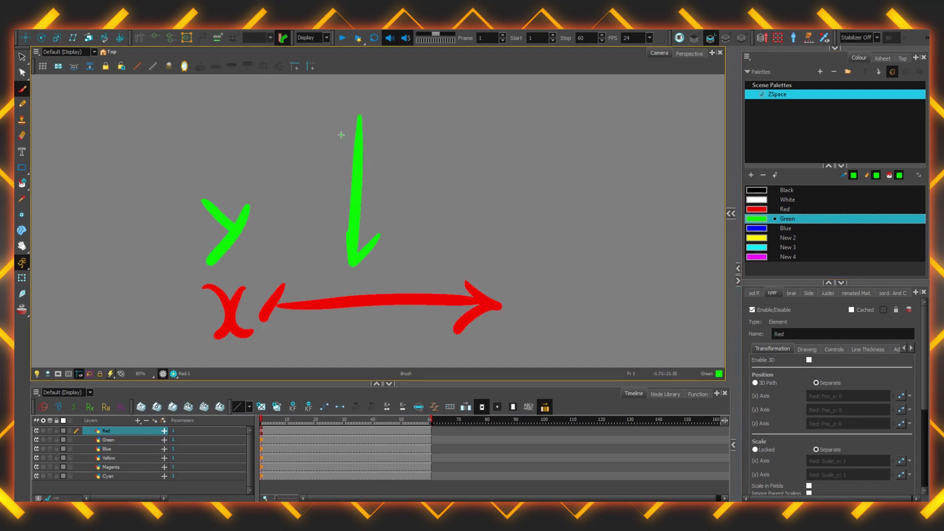
left_click_drag(340, 135, 378, 151)
left_click_drag(339, 227, 355, 265)
Step: Draw a blue Z label and a diagonal depth arrow
left_click(786, 228)
mouse_move(429, 212)
left_mouse_down()
mouse_move(432, 248)
mouse_move(505, 245)
left_mouse_up()
mouse_move(570, 193)
left_mouse_down()
mouse_move(537, 256)
mouse_move(537, 226)
mouse_move(576, 196)
left_mouse_up()
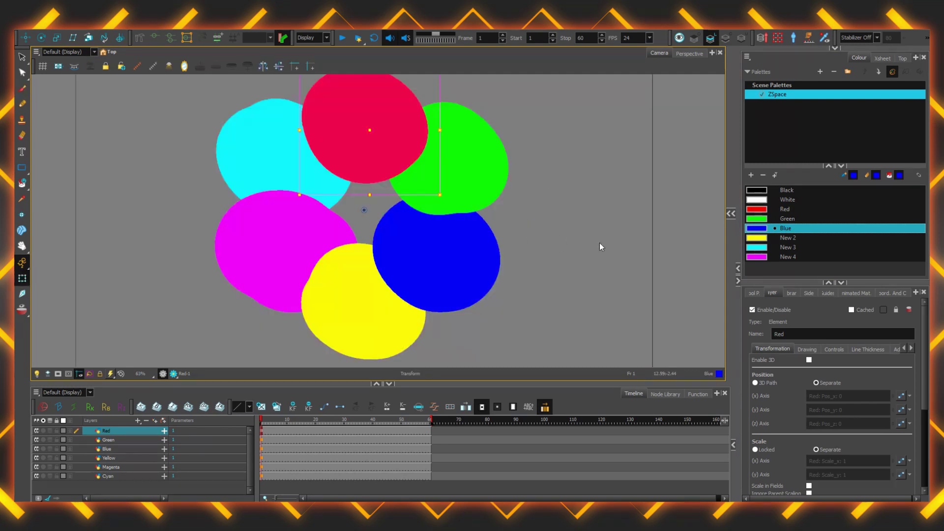
left_click(689, 52)
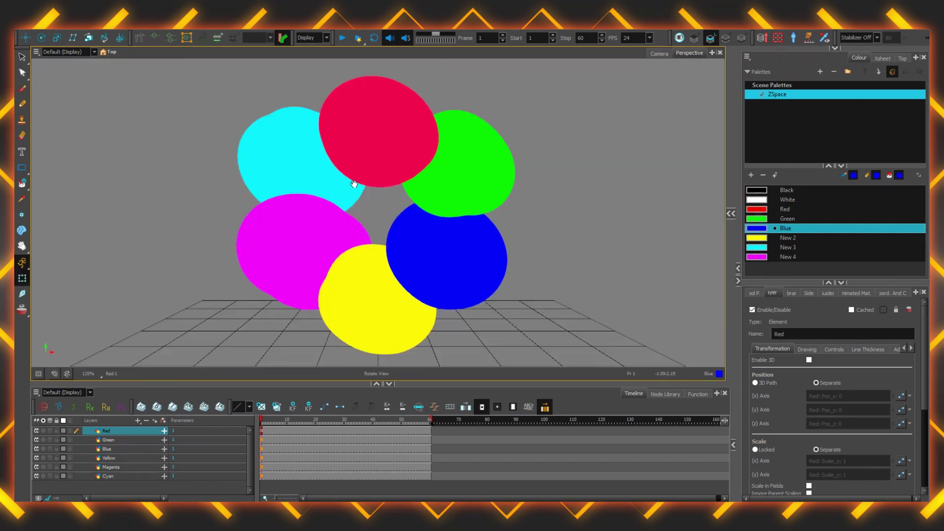
left_click_drag(334, 211, 319, 239)
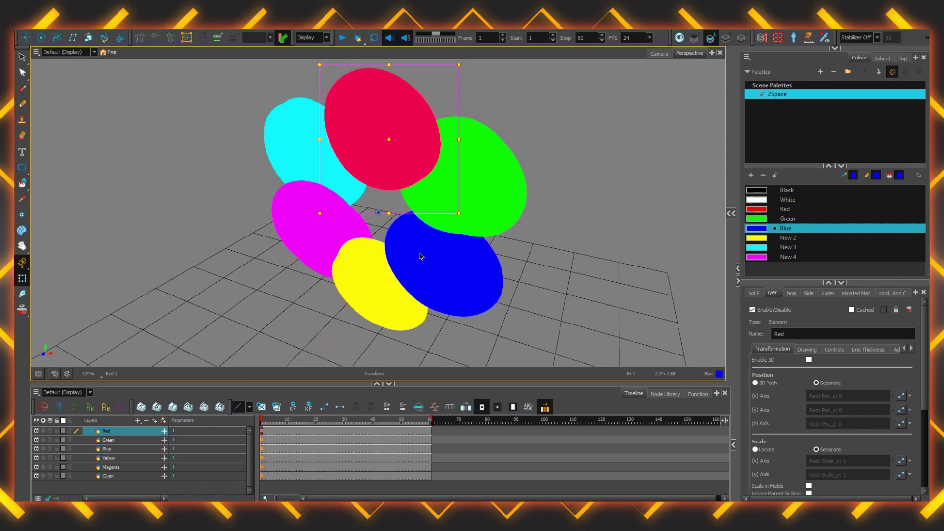
left_click(145, 475)
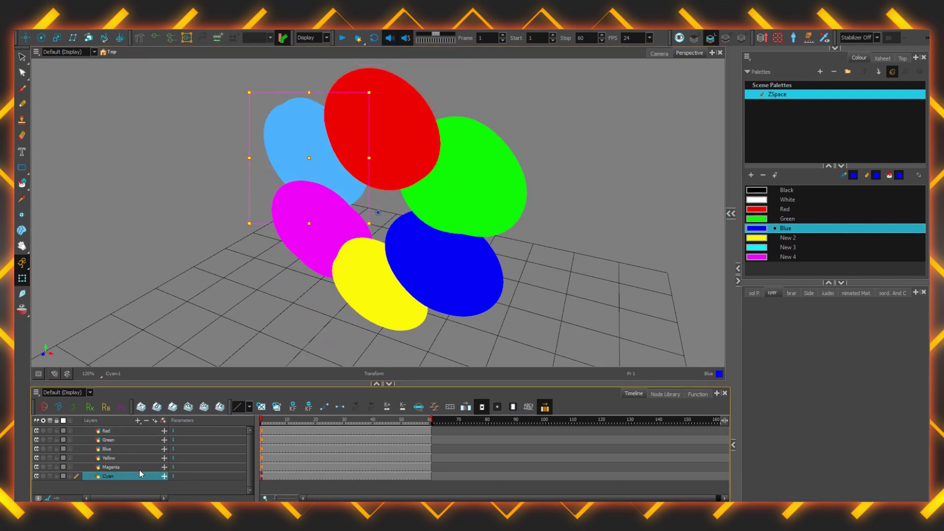
left_click(139, 467)
left_click(136, 458)
left_click(133, 449)
left_click(142, 439)
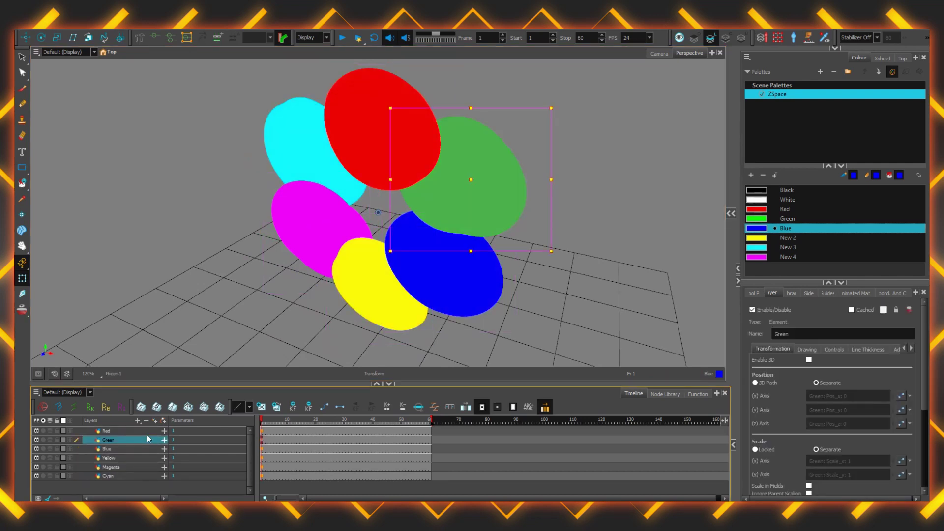
key("alt+1")
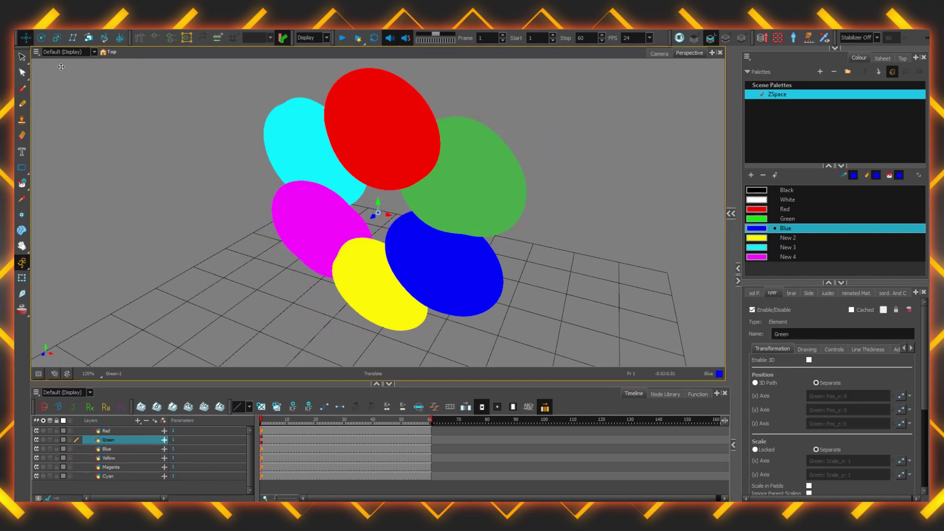
left_click_drag(374, 220, 290, 276)
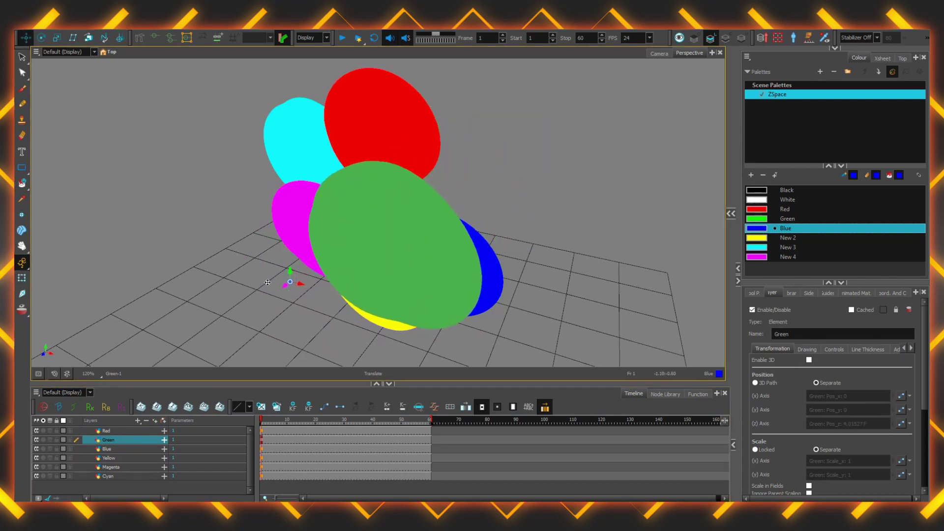
key("ctrl+alt")
left_click_drag(238, 293, 282, 313)
key("ctrl+alt")
key("ctrl+alt")
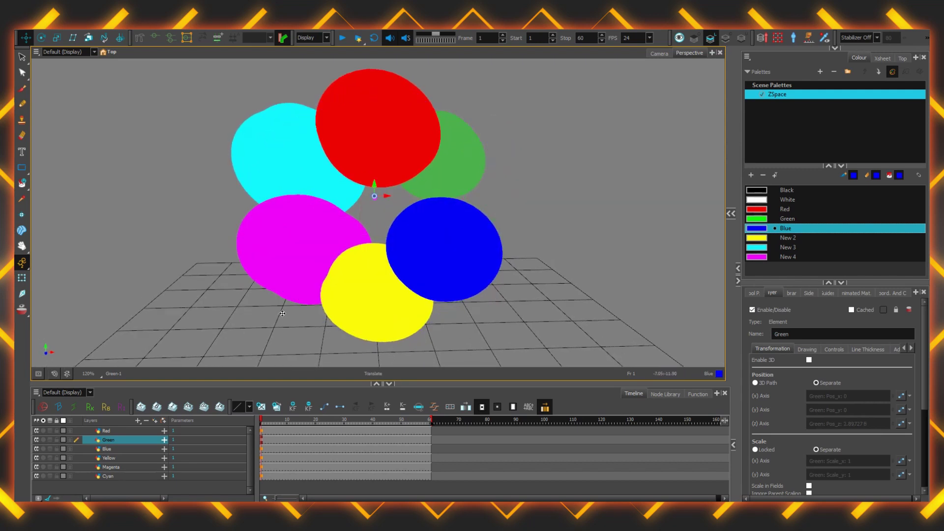
key("shift+t")
key("r")
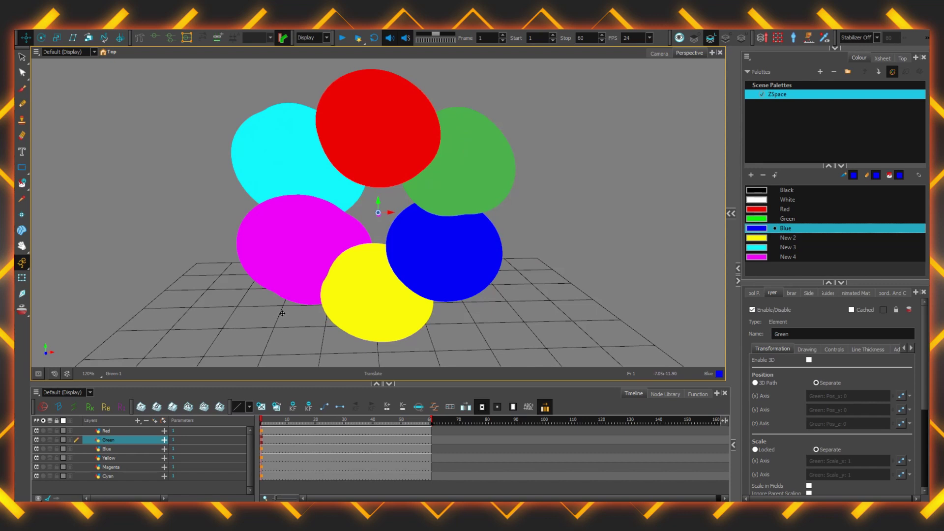
Step: In the Camera view, send the Yellow layer back to Pos z -0.0010 and expand its transform parameters
left_click(659, 54)
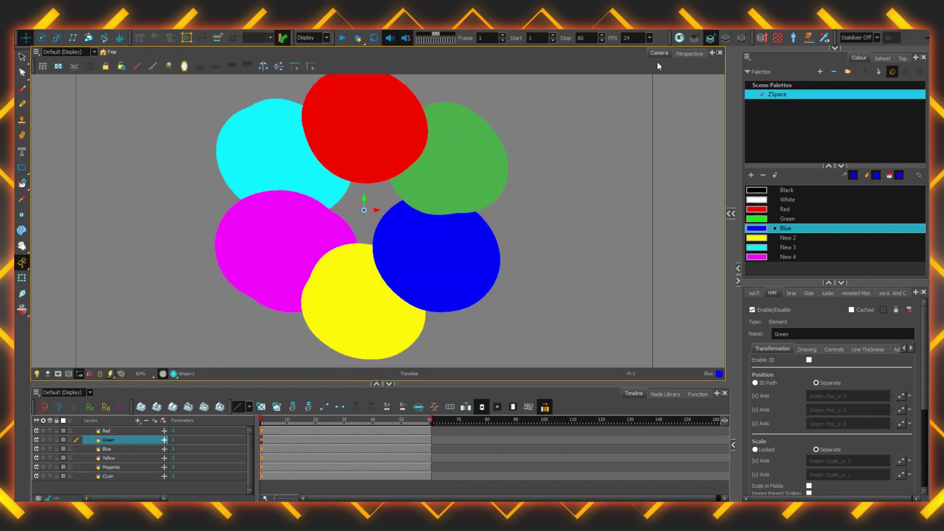
left_click(141, 458)
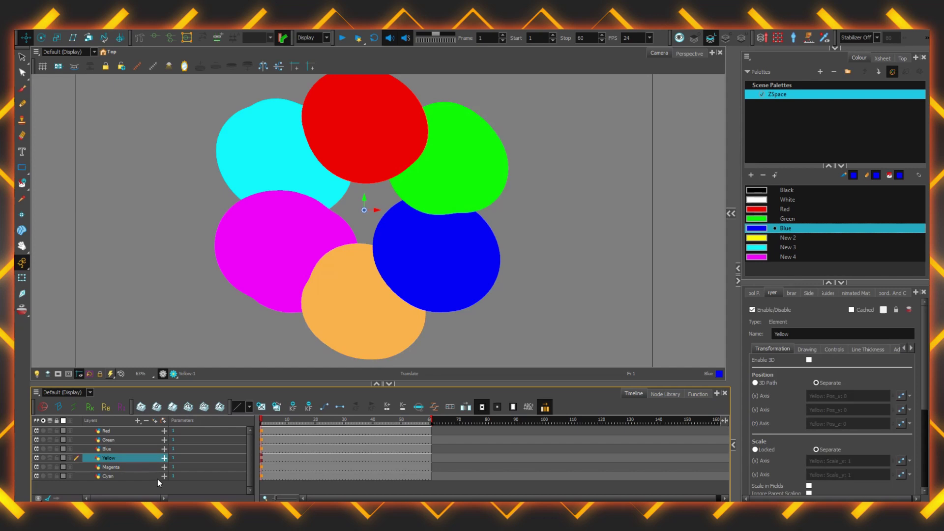
key("alt+Down")
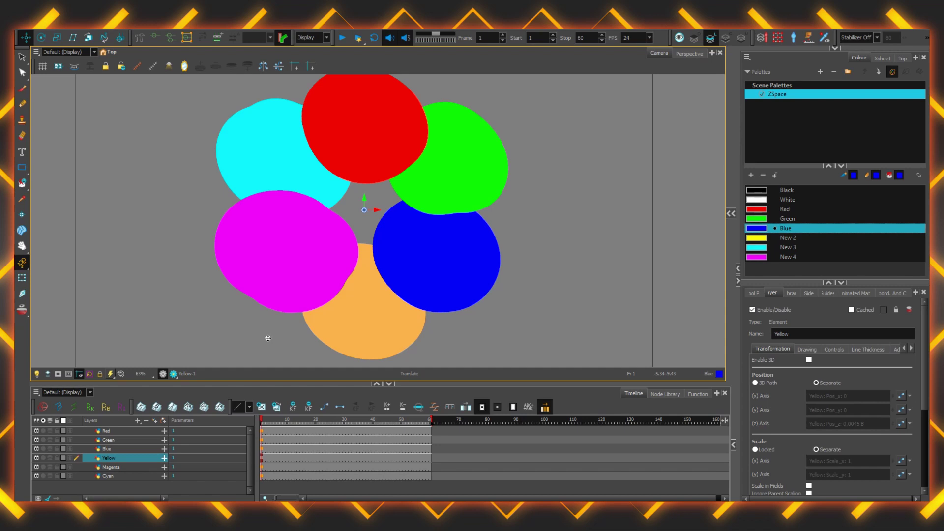
left_click(165, 458)
left_click(164, 458)
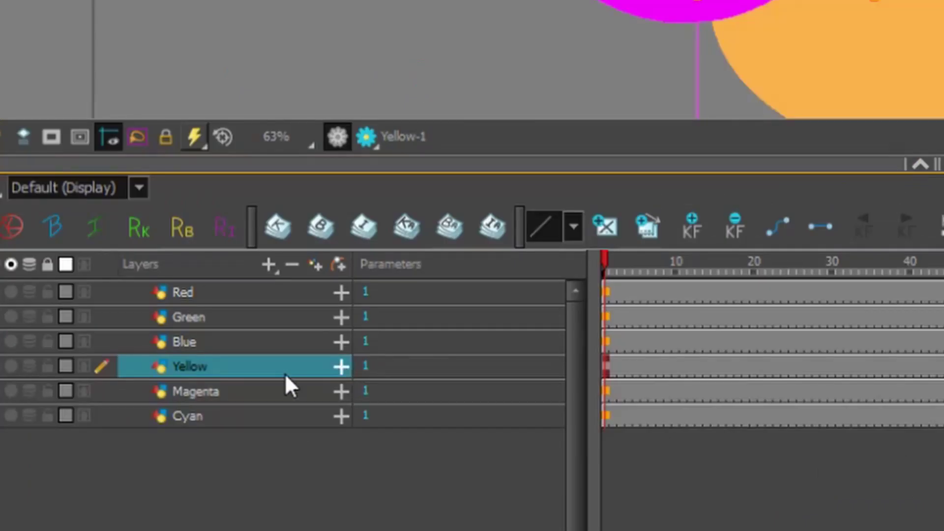
left_click(341, 366)
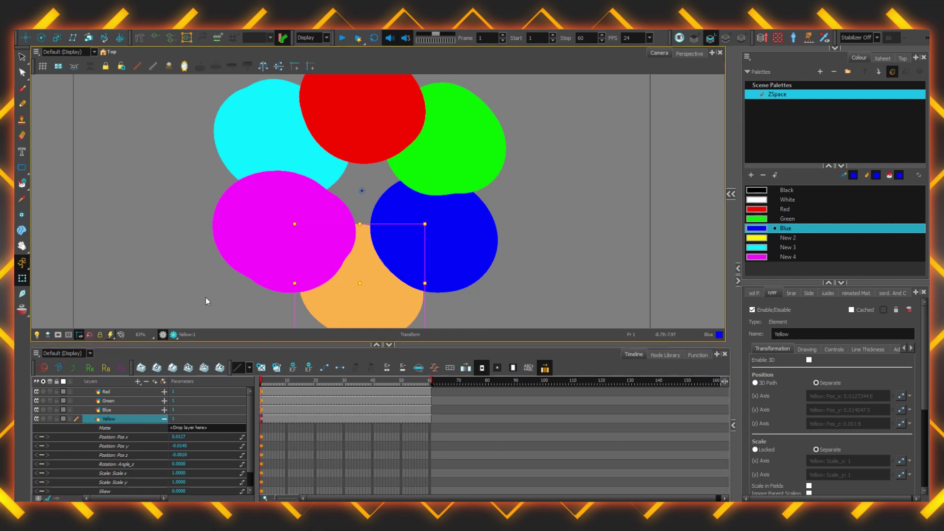
key("ctrl+z")
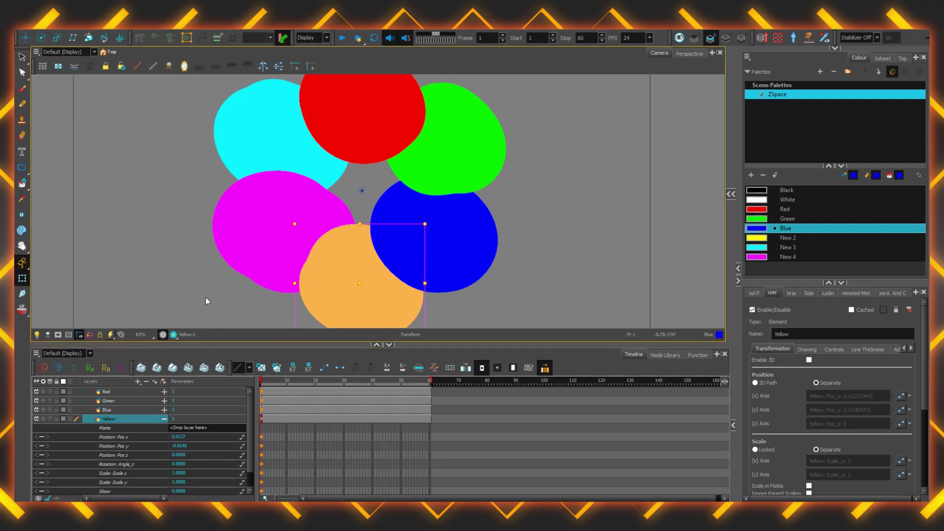
key("alt+Up")
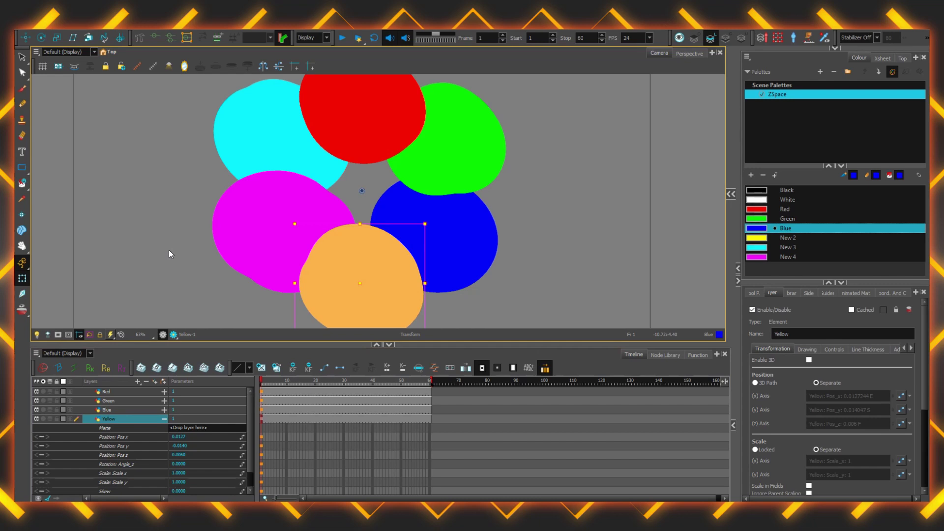
left_click(255, 192)
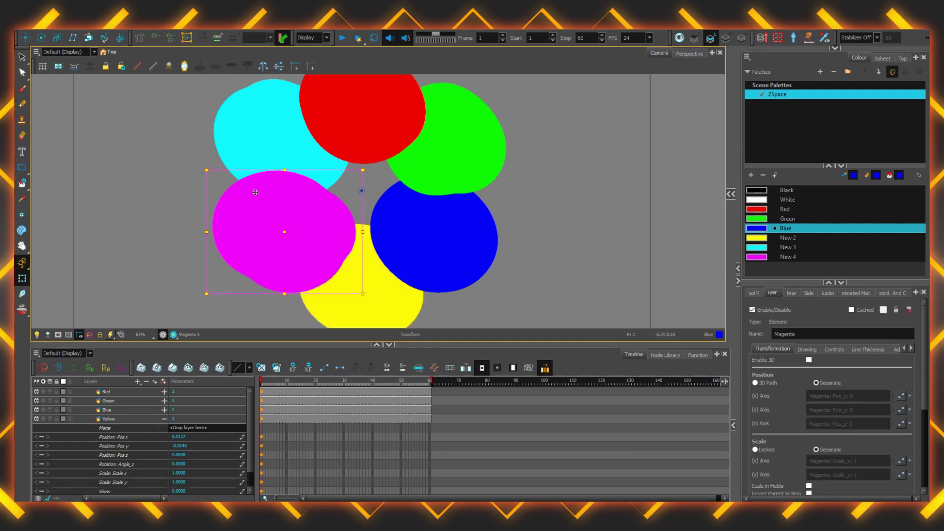
left_click(261, 133)
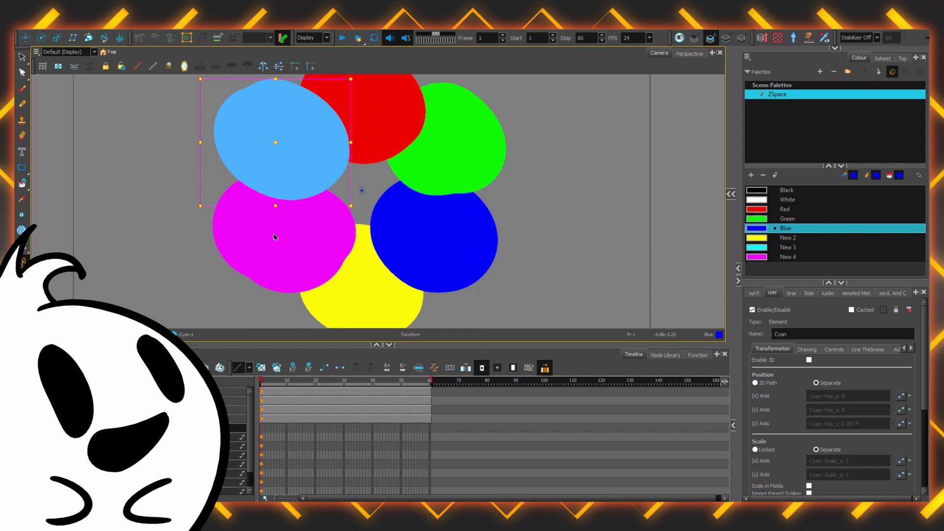
left_click(268, 251)
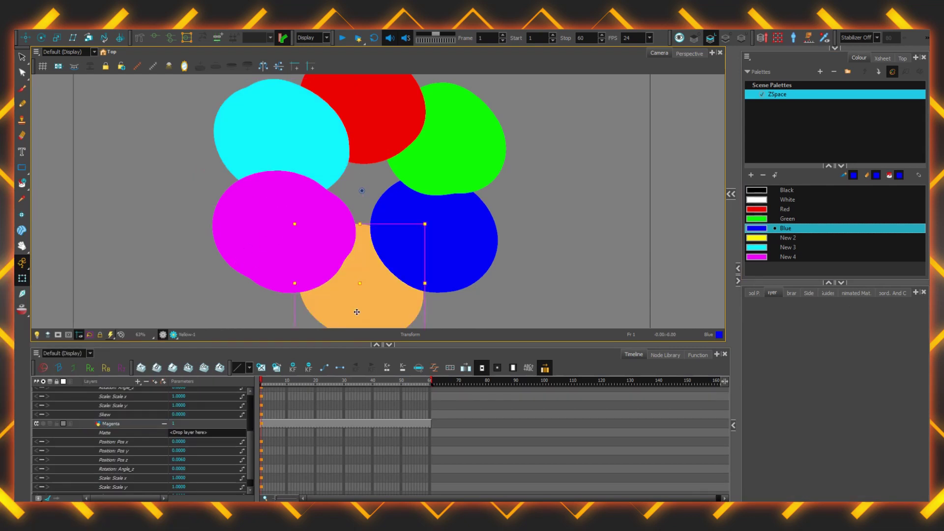
left_click(333, 273)
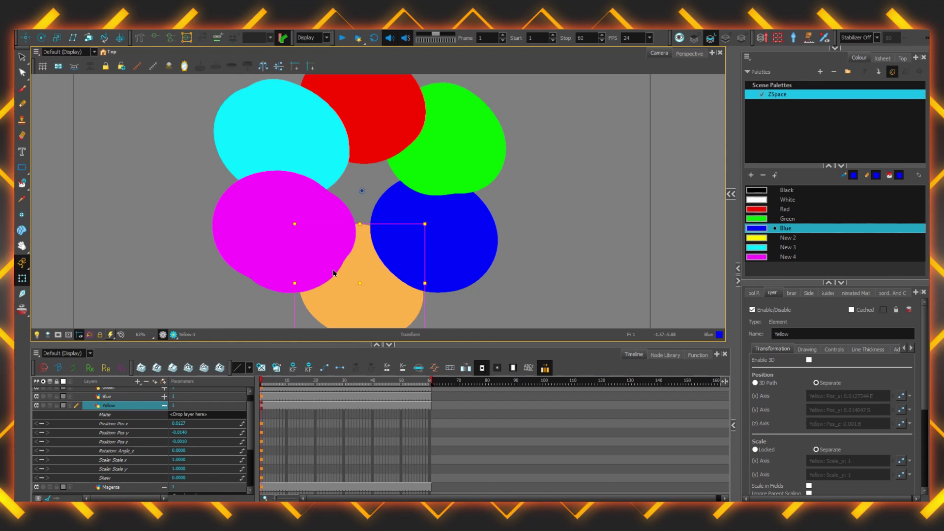
Step: Dock a Top view panel and orbit the Perspective view to see the circles edge-on
left_click(229, 30)
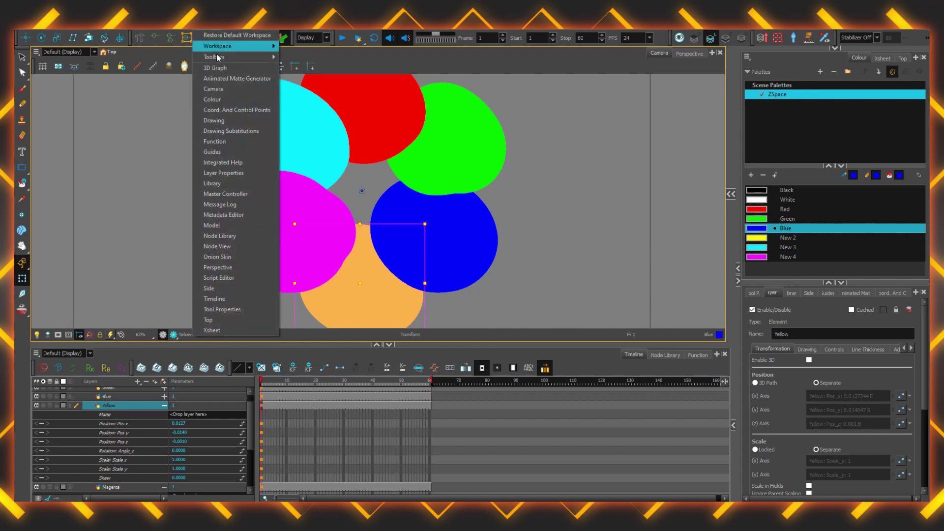
left_click(212, 320)
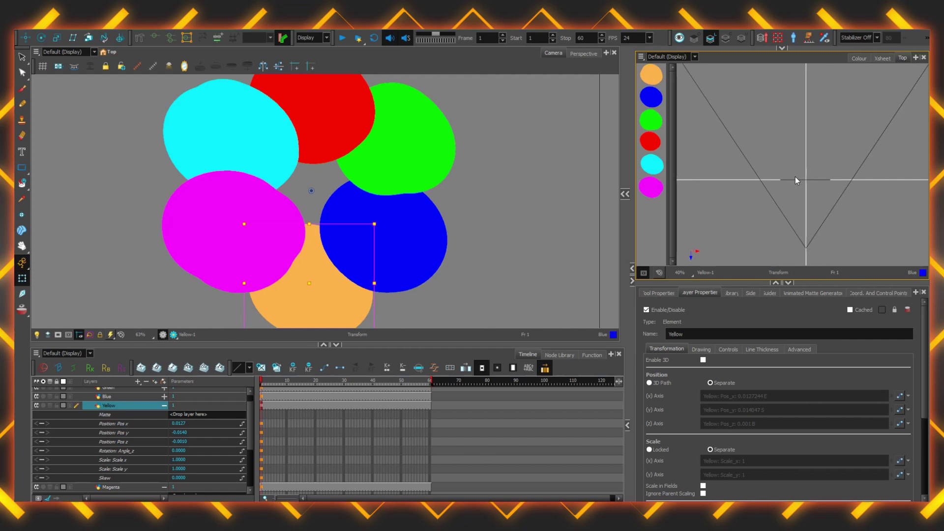
left_click(571, 54)
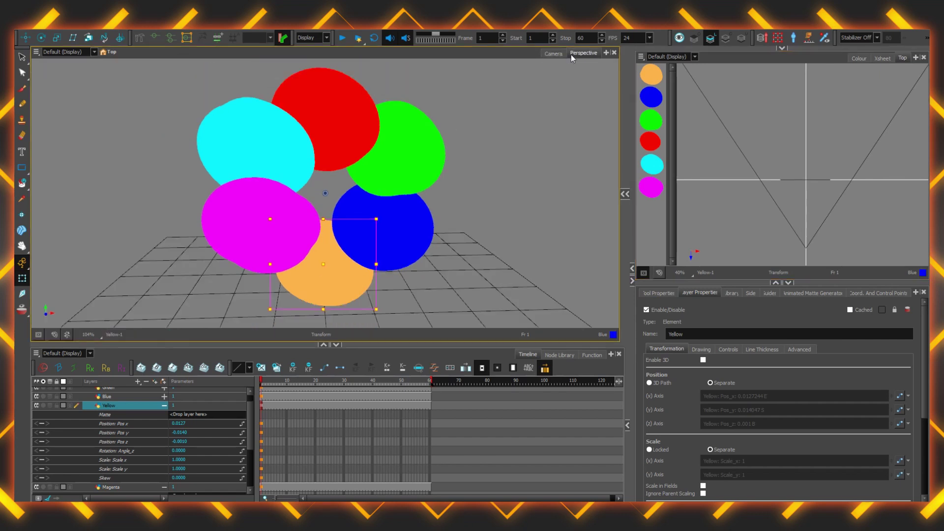
left_click_drag(162, 111, 148, 190)
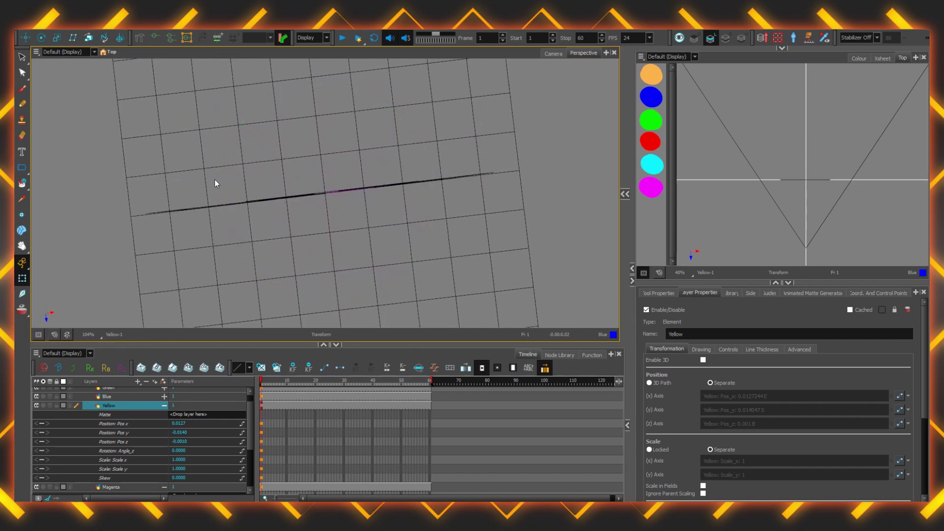
Step: In the Camera view, select Cyan, Red, Green, Blue, Magenta and Green, comparing their depths in the Top view
left_click(560, 52)
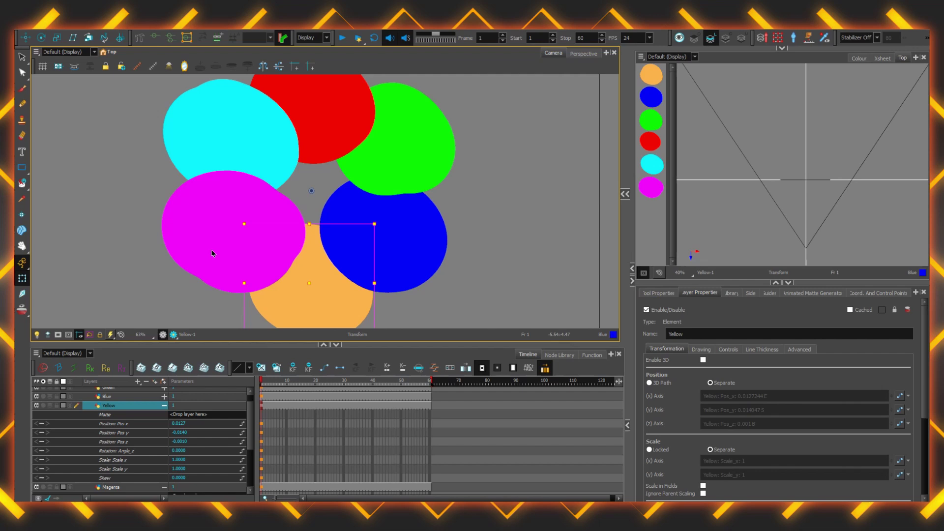
left_click(231, 131)
left_click(325, 149)
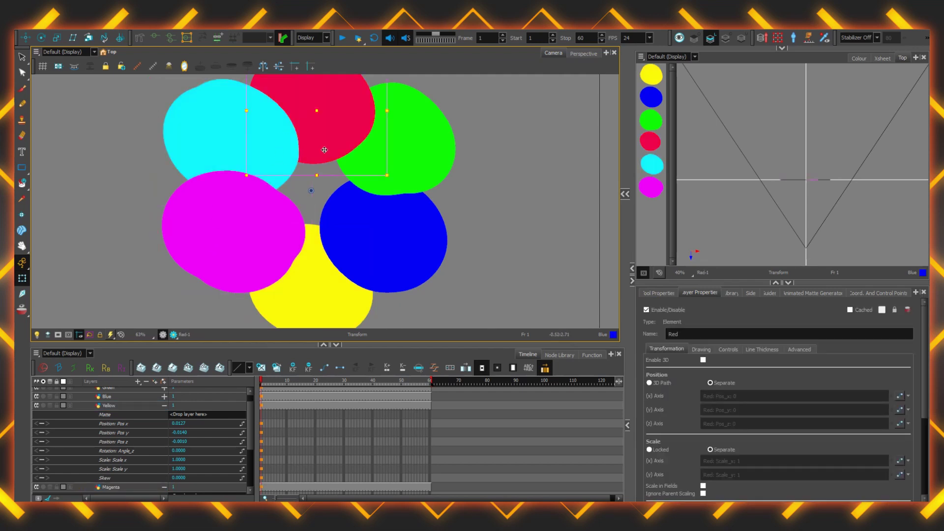
scroll(782, 190, "up", 3)
scroll(785, 194, "up", 4)
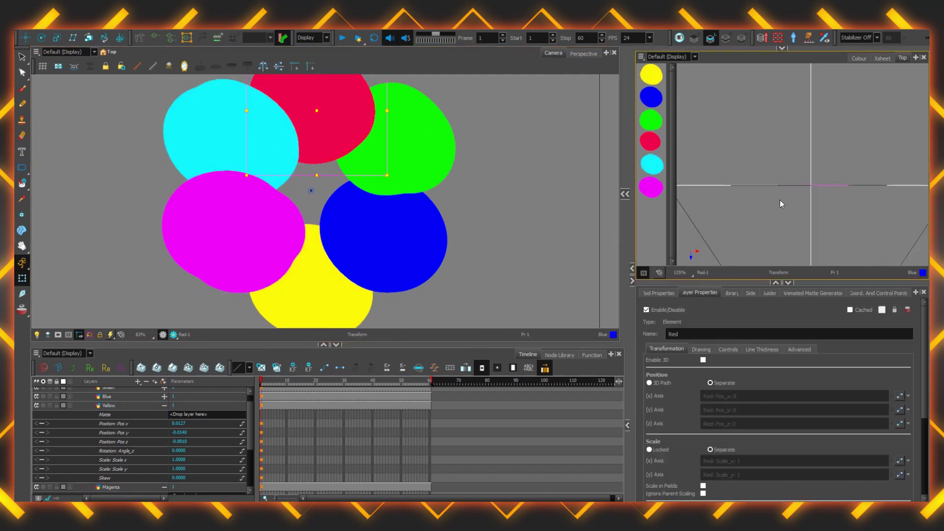
scroll(782, 187, "down", 1)
left_click(422, 143)
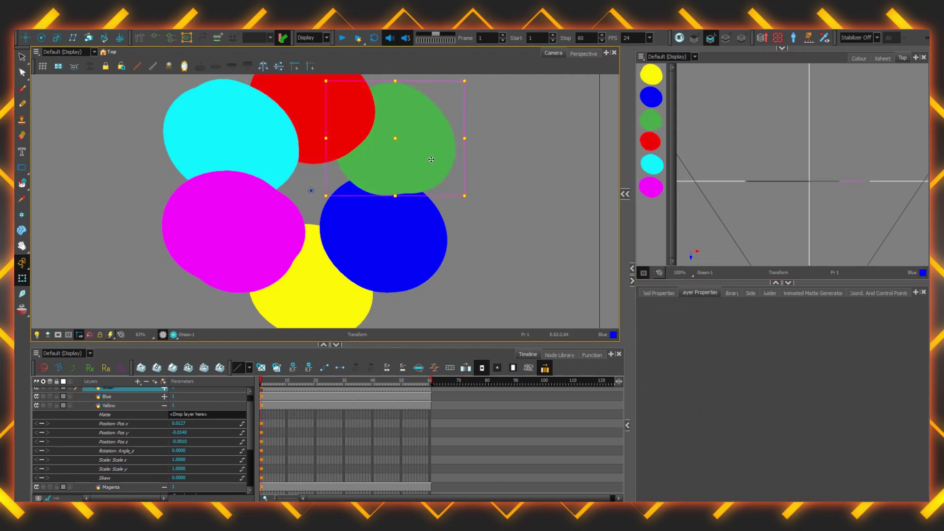
left_click(428, 239)
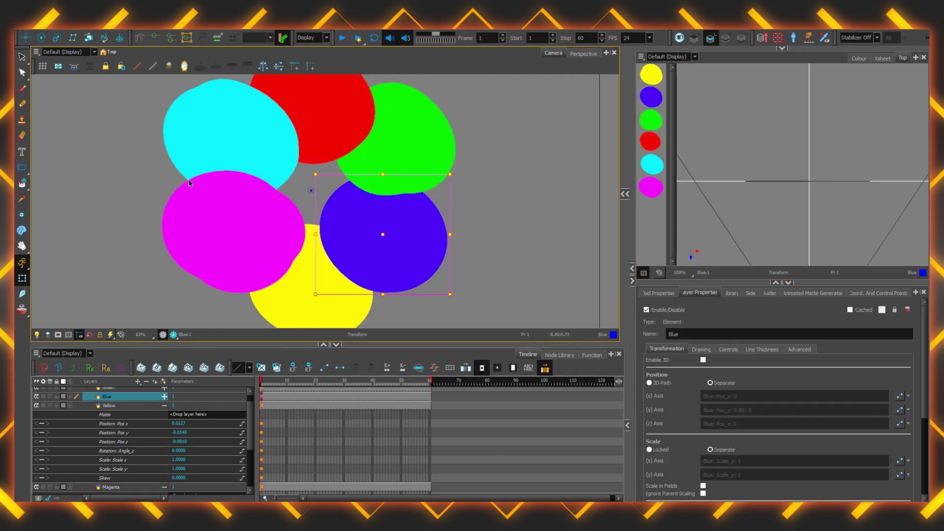
left_click(166, 129)
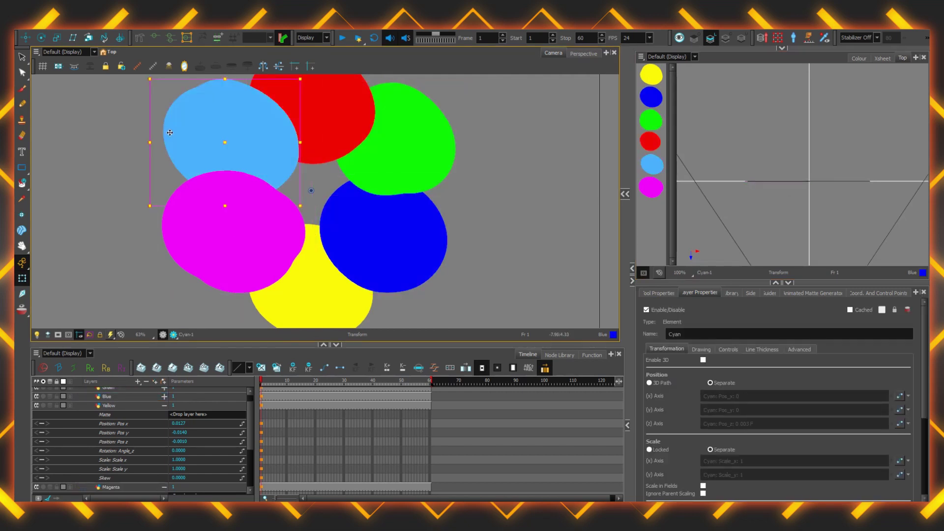
left_click(183, 238)
left_click(449, 141)
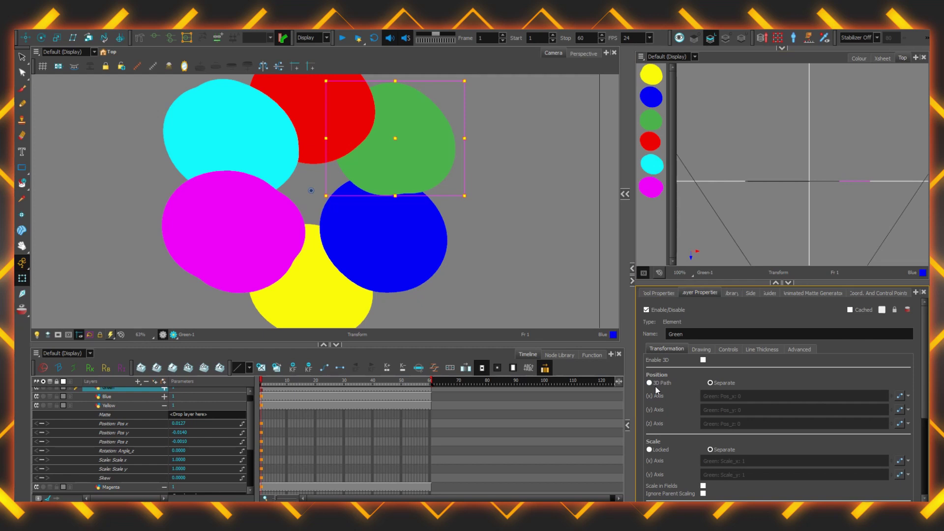
Step: Zoom the Top view, select Magenta and send it back behind cyan and yellow
scroll(784, 215, "up", 4)
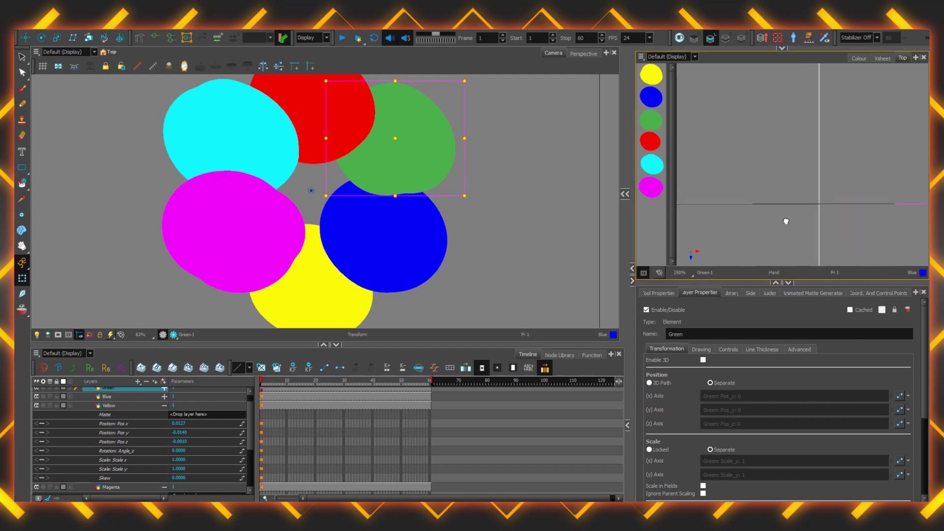
scroll(720, 209, "up", 4)
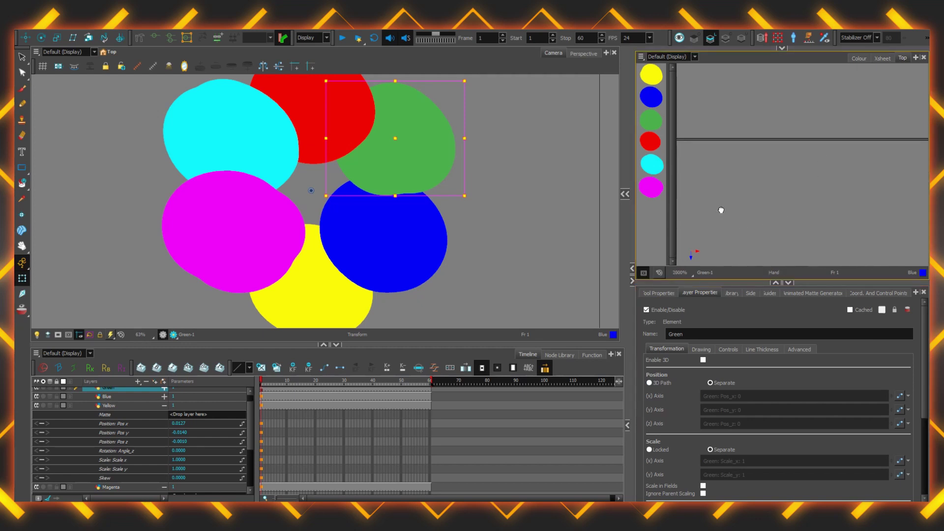
scroll(763, 216, "up", 5)
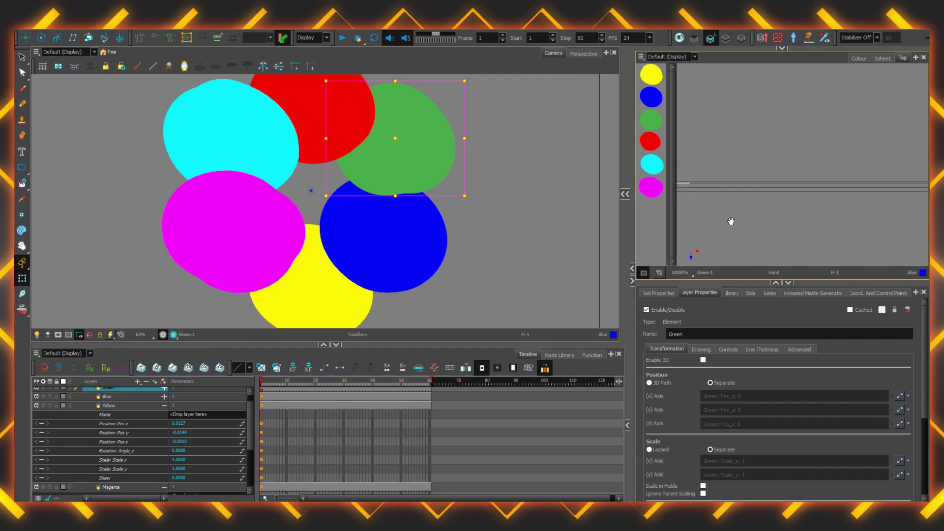
scroll(800, 209, "up", 2)
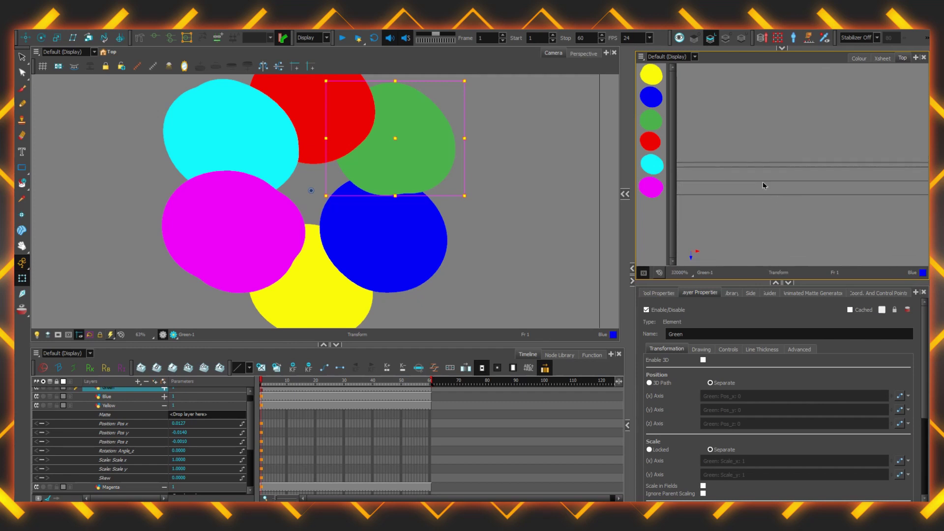
left_click(209, 257)
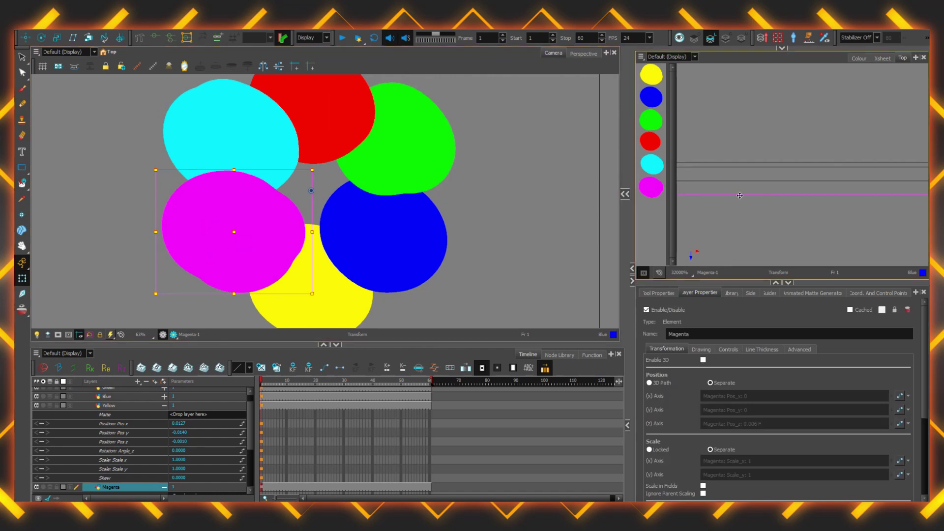
left_click_drag(740, 195, 739, 191)
key("alt+Down")
key("alt+Down")
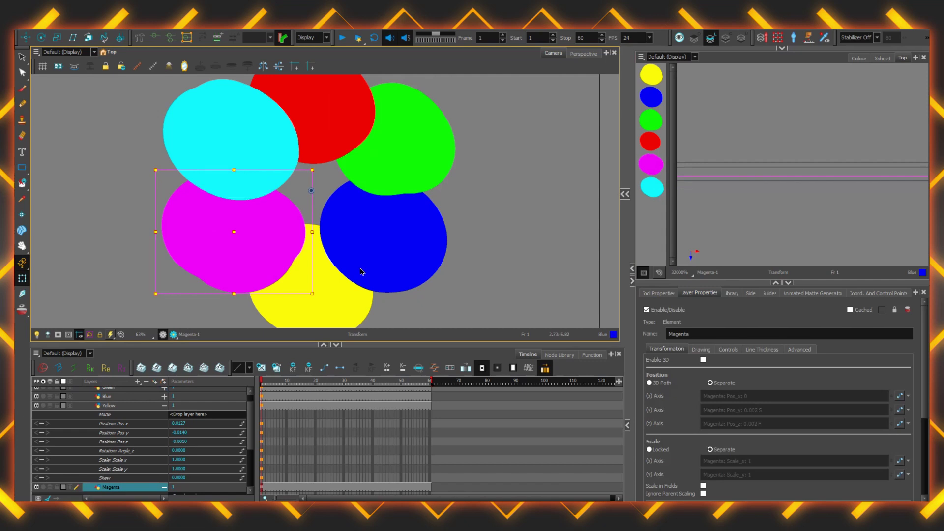
key("alt+Down")
key("alt+Down")
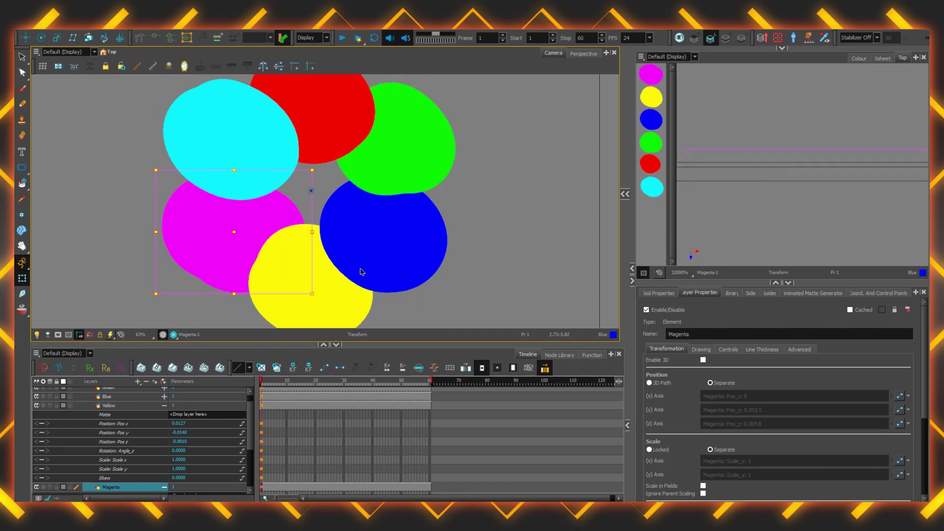
Step: Settle Magenta in front of yellow and cyan, then bring Red forward in front of cyan
key("alt+Up")
key("alt+Up")
key("alt+Up")
key("alt+Up")
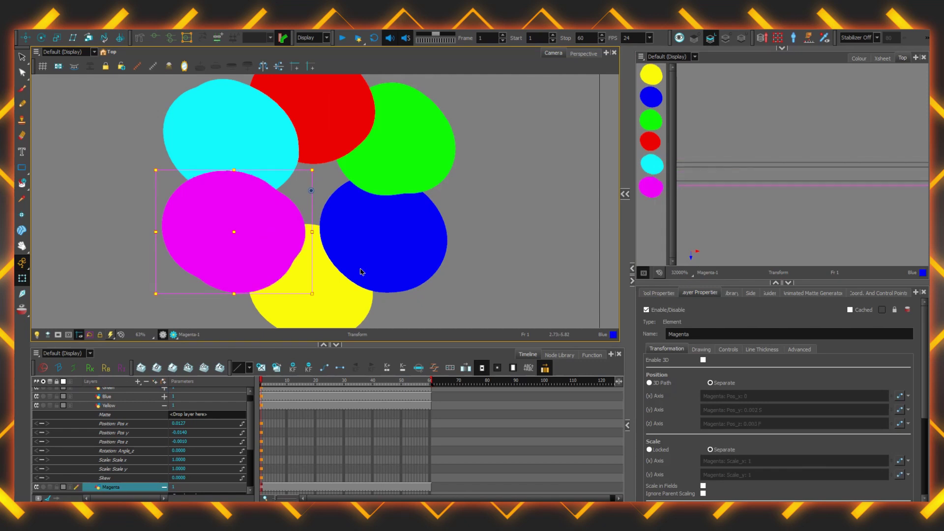
key("alt+Down")
key("alt+Down")
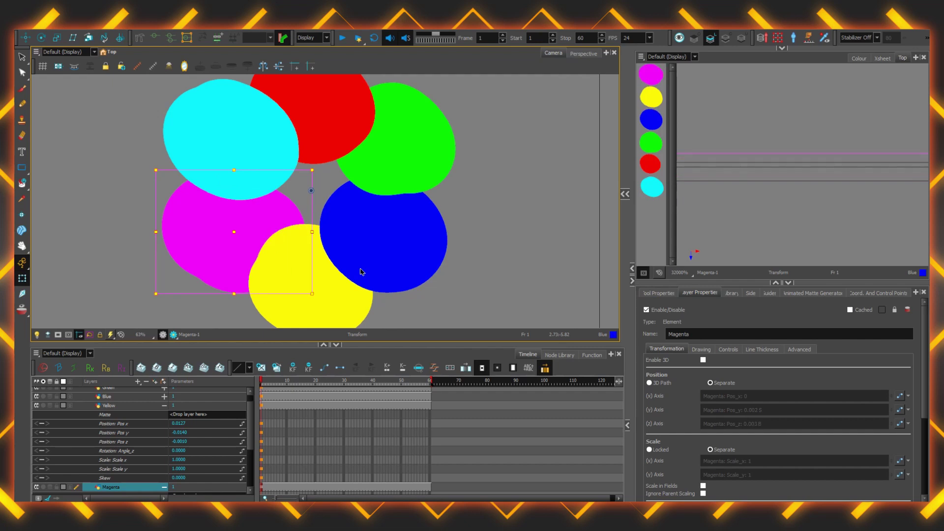
key("alt+Up")
key("alt+Up")
key("alt+Up")
key("alt+Up")
key("alt+Up")
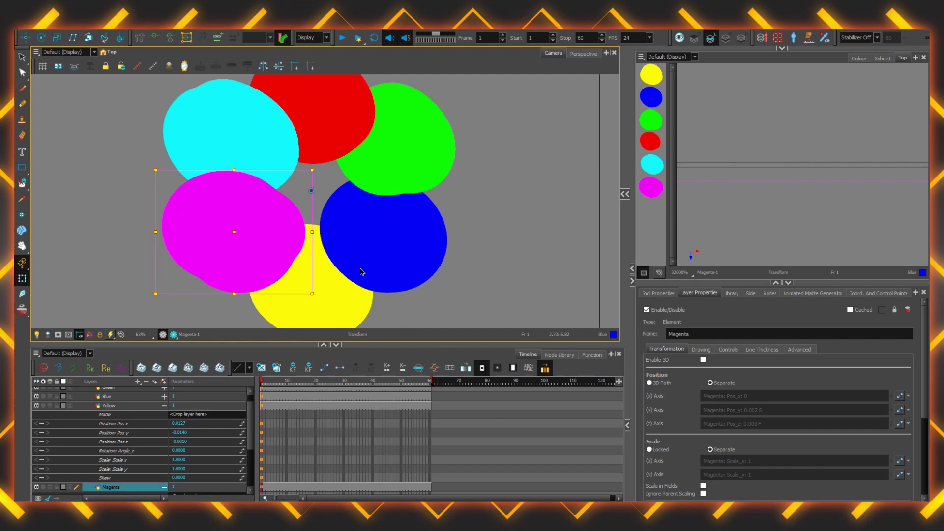
key("alt+Down")
key("alt+Down")
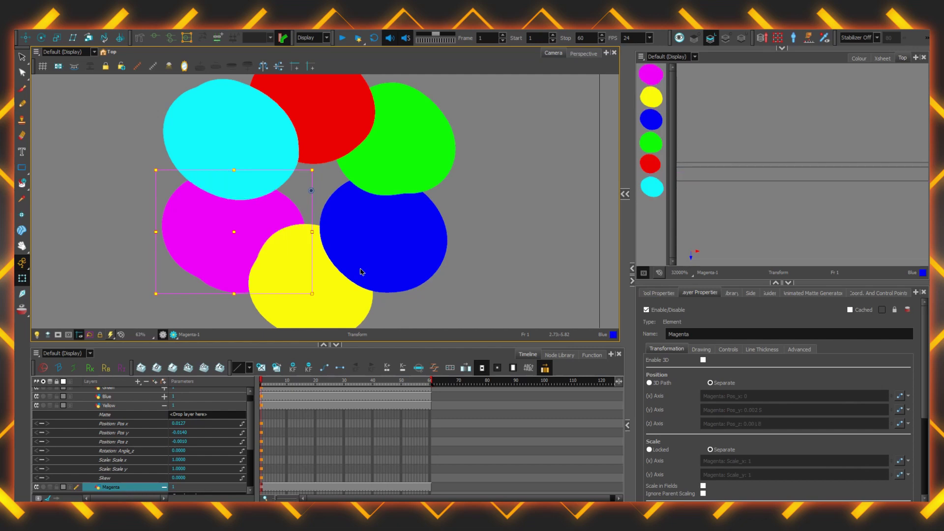
key("alt+Down")
key("alt+Up")
key("alt+Up")
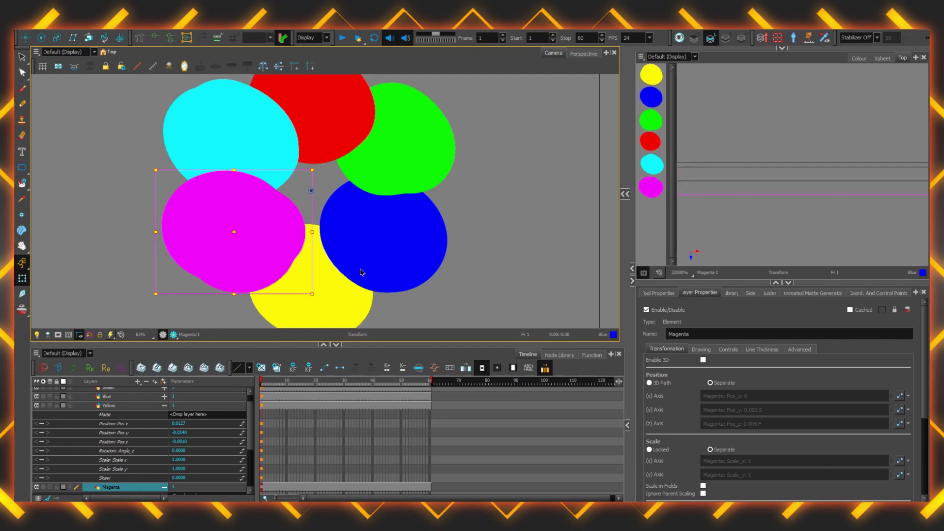
left_click(650, 143)
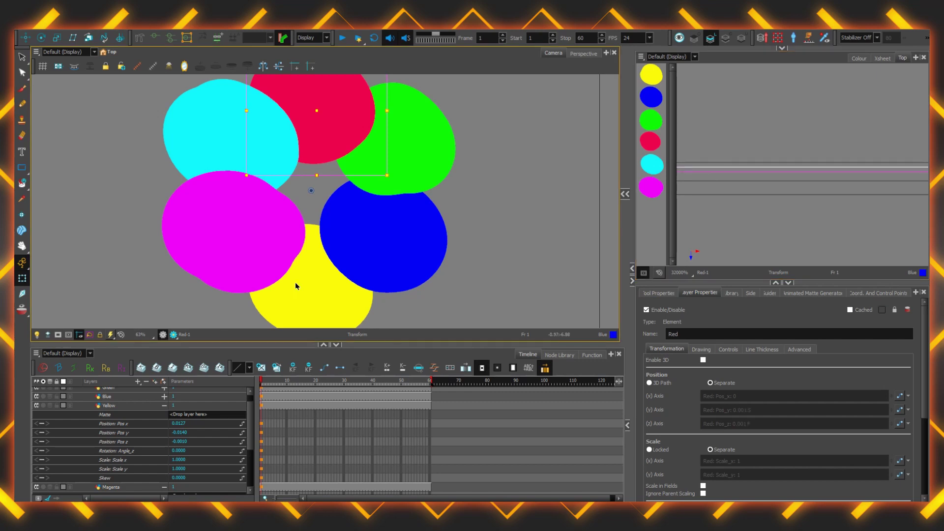
key("alt+Up")
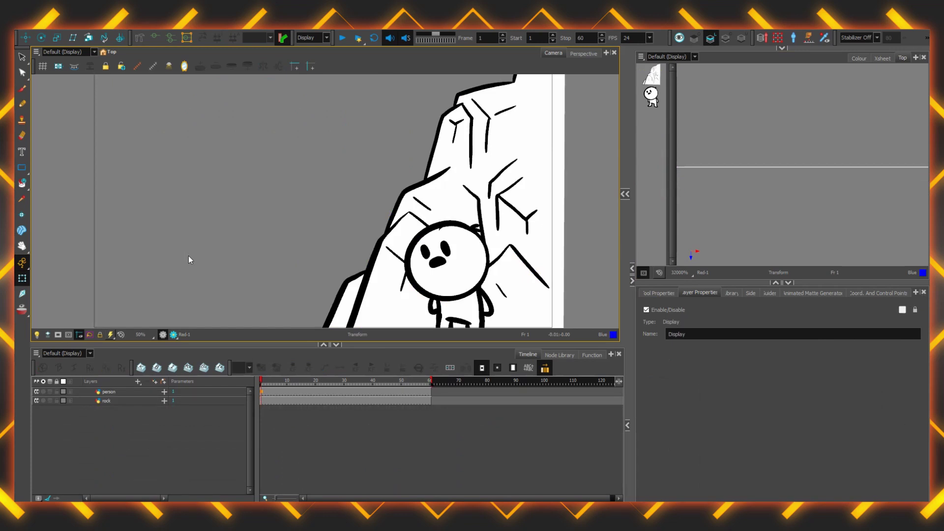
Step: Move the character left away from the rock and push it behind the rock in depth
left_click(267, 400)
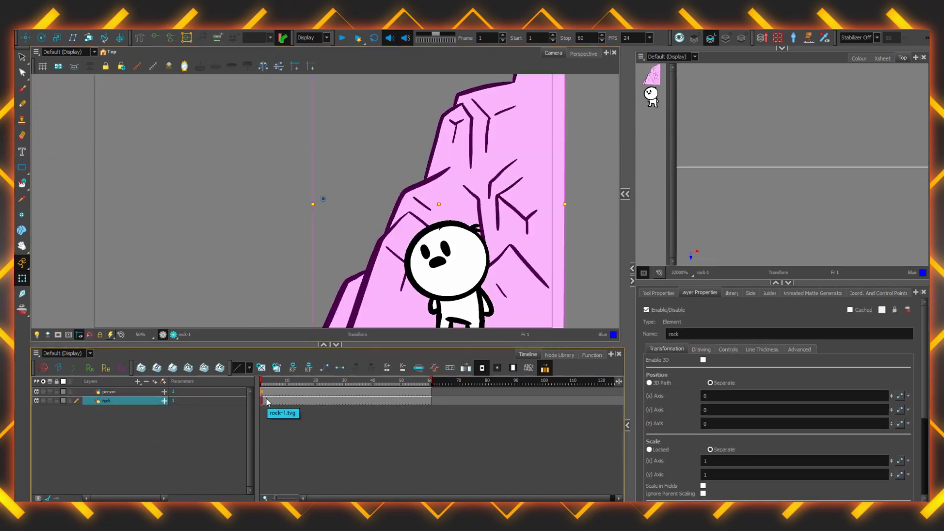
left_click(654, 101)
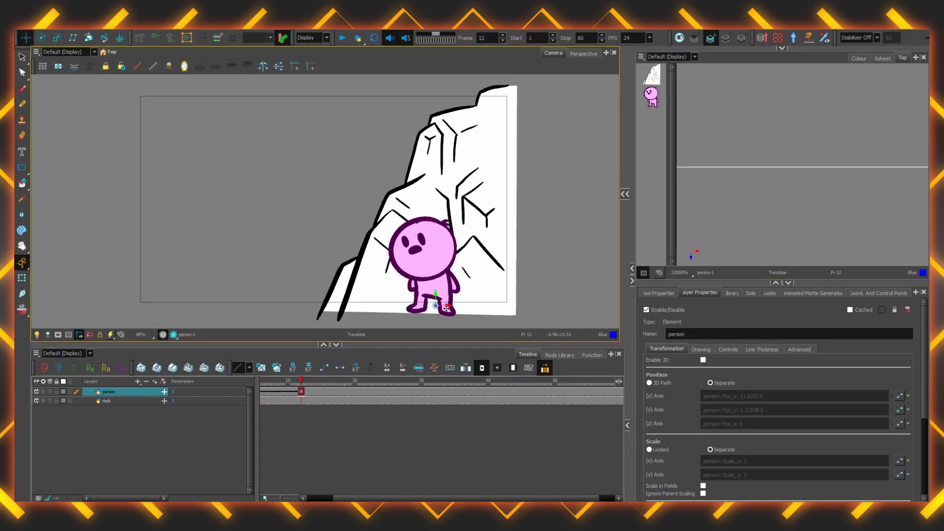
left_click_drag(431, 308, 276, 309)
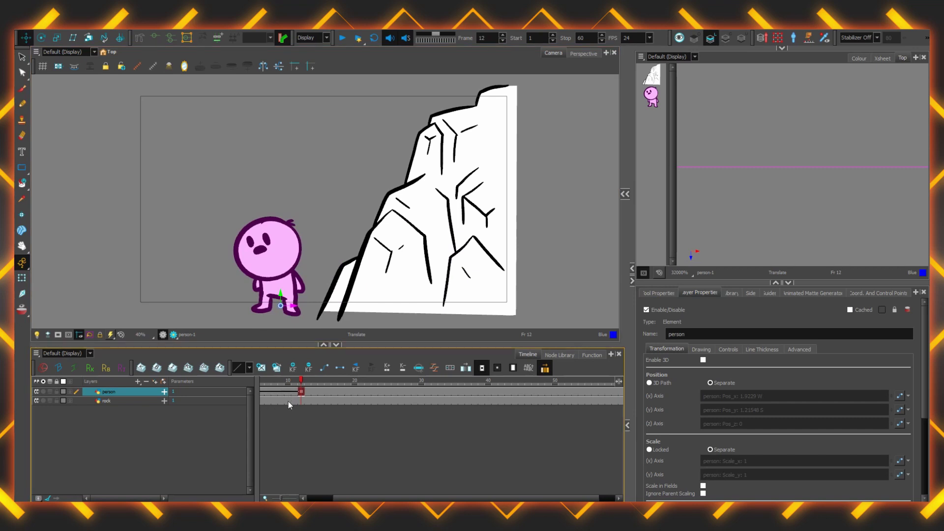
left_click_drag(301, 392, 340, 395)
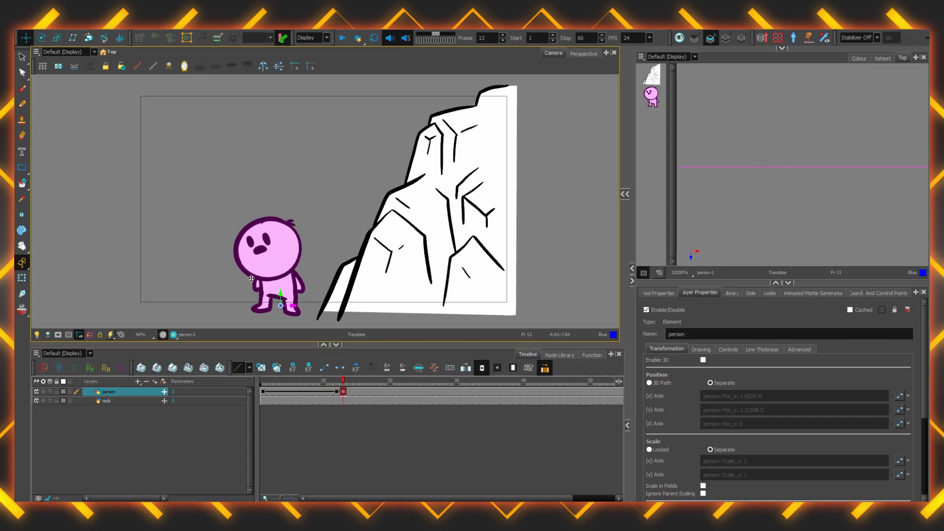
key("alt+Down")
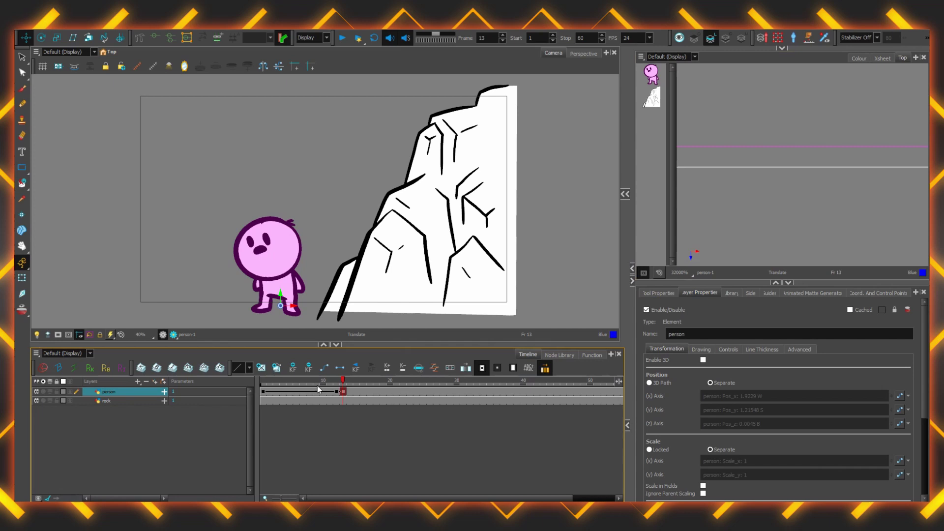
Step: Keyframe frame 23 and drag the character right until the rock partly hides it
left_click(410, 392)
key("F6")
left_click_drag(293, 306, 391, 307)
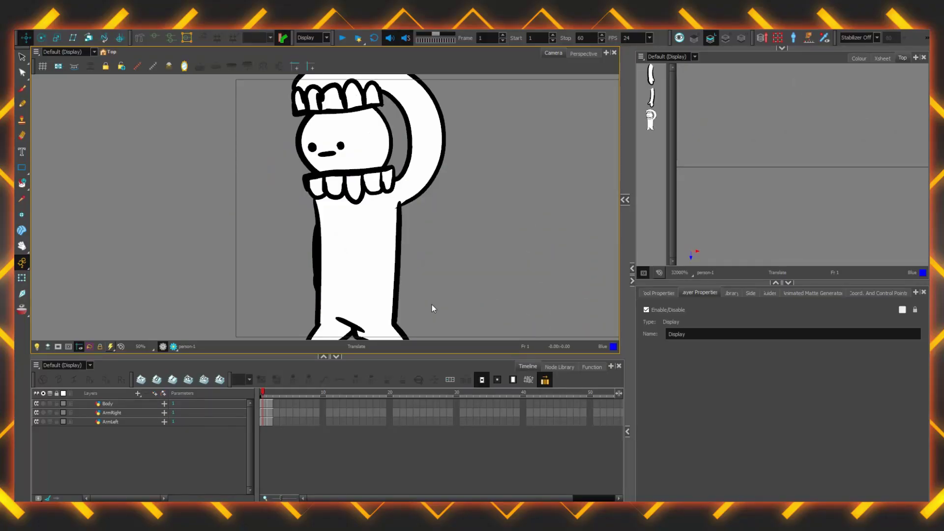
Step: Bring the ArmRight layer in front of the body with Alt+Up
left_click(123, 415)
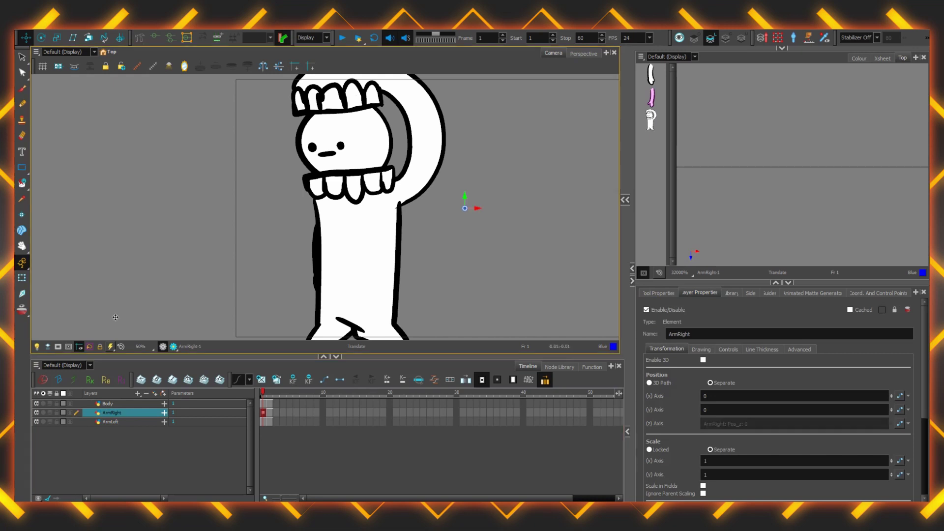
key("alt+Up")
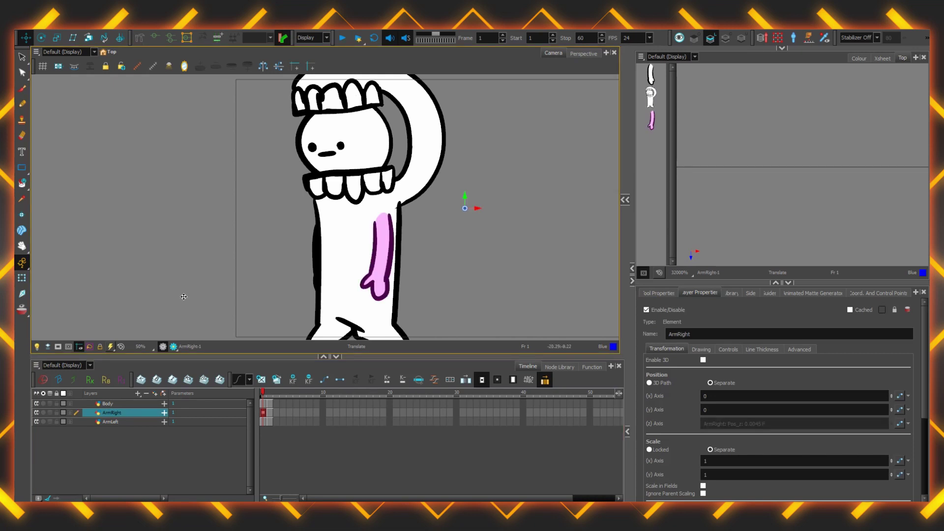
key(".")
key("alt+Up")
Step: Send ArmLeft behind the body and nudge its frame-2 position, comparing poses 1 and 2
left_click(265, 423)
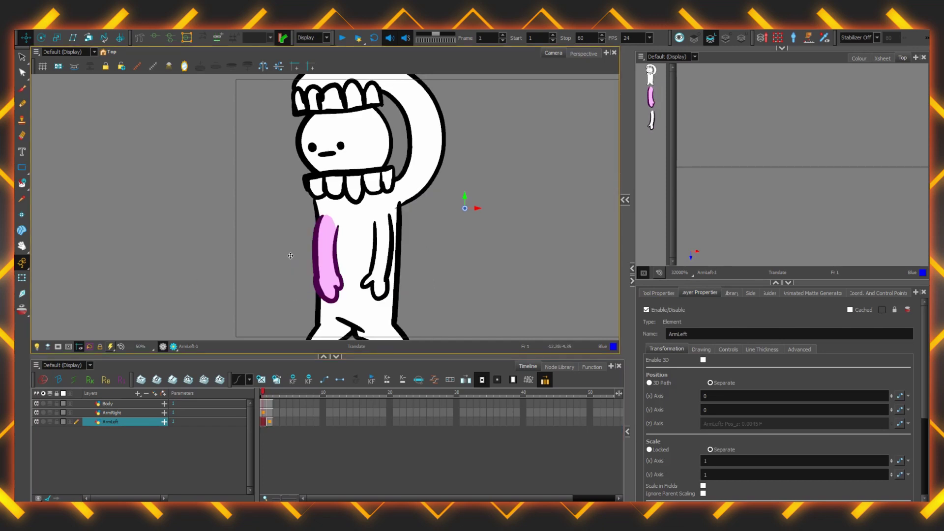
key("alt+Down")
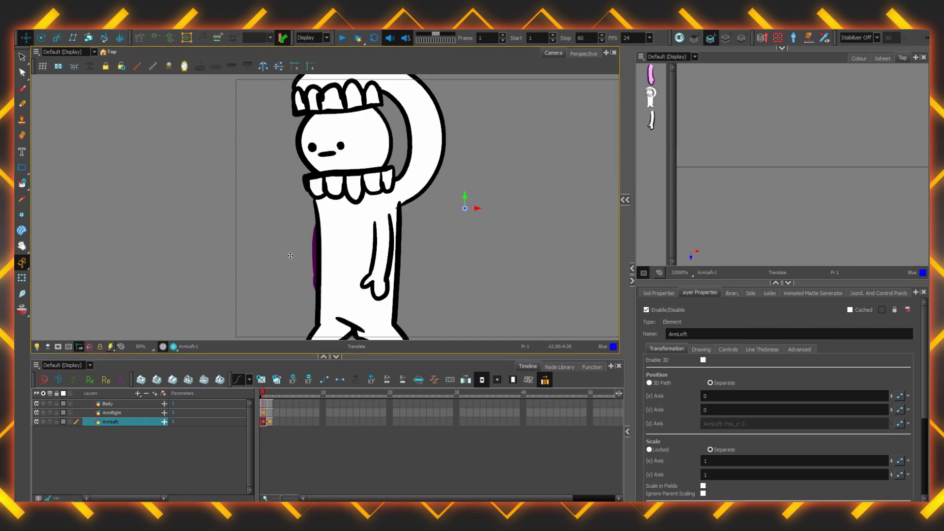
key("ctrl+a")
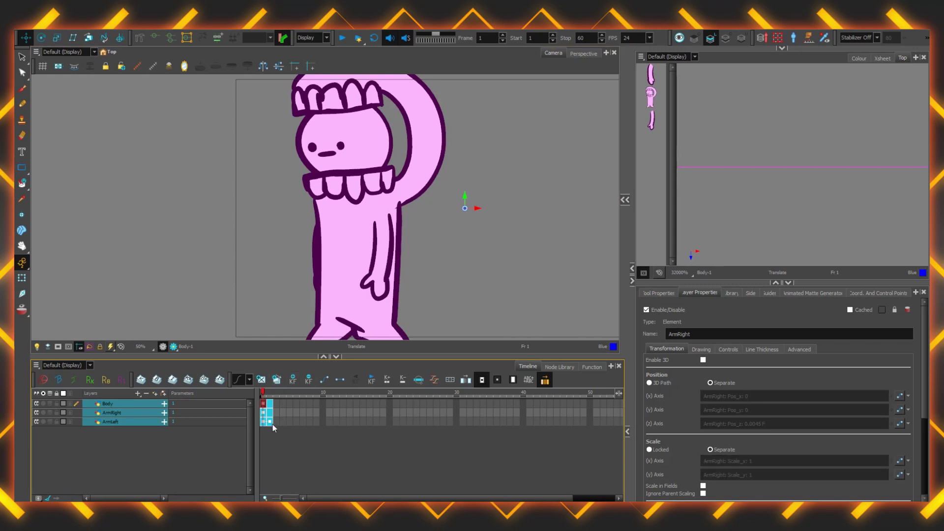
key(".")
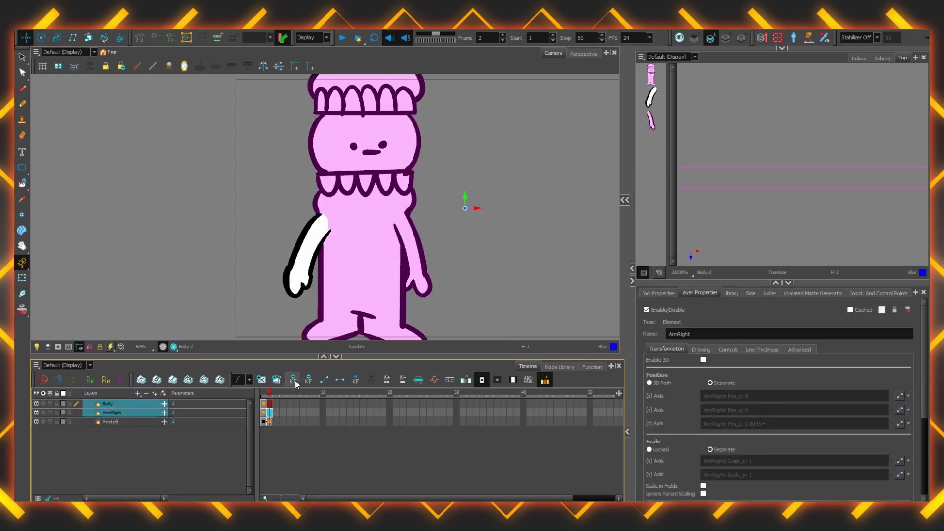
left_click(263, 421)
key(".")
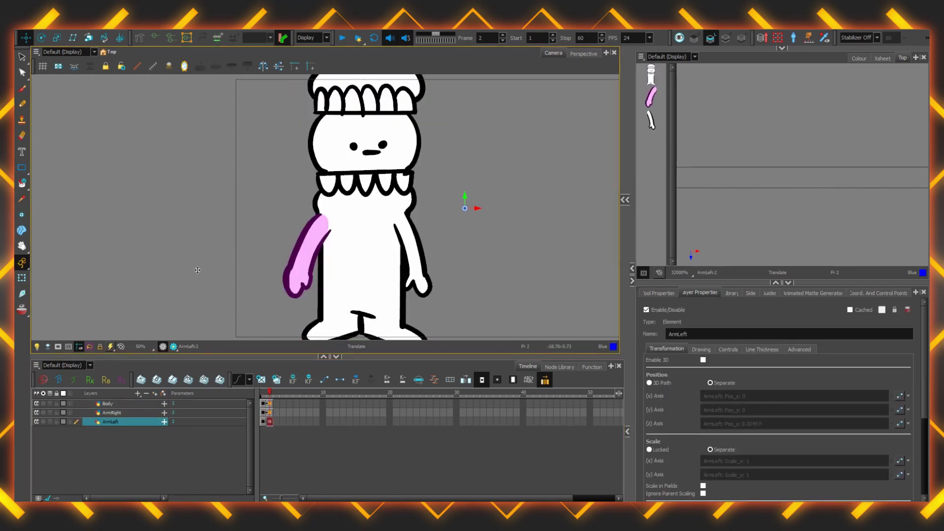
left_click_drag(197, 270, 166, 281)
key("comma")
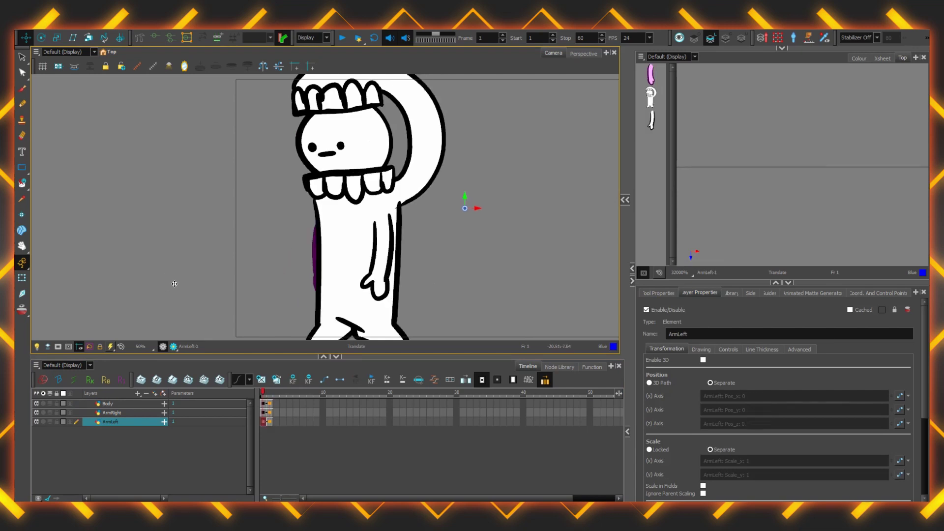
key("period")
Step: Flip between the two poses once more and open the Side view
left_click(642, 138)
key("comma")
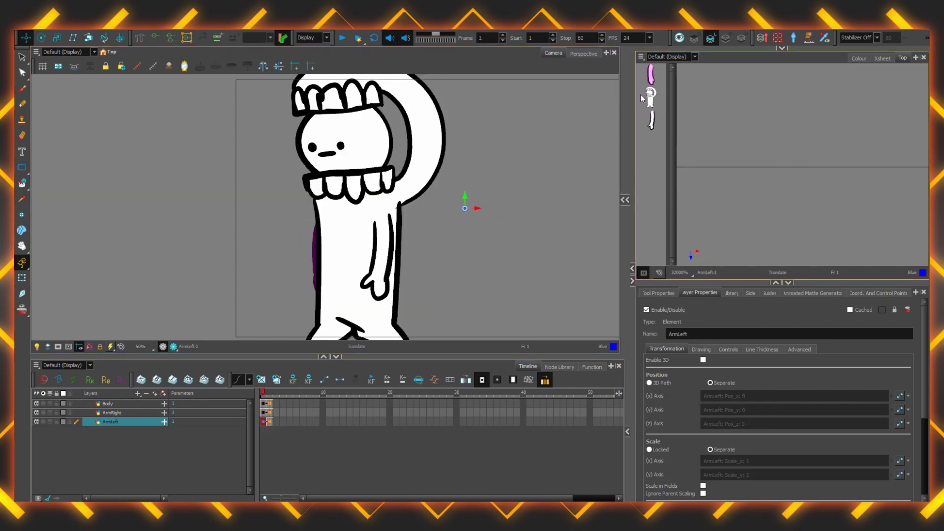
key("period")
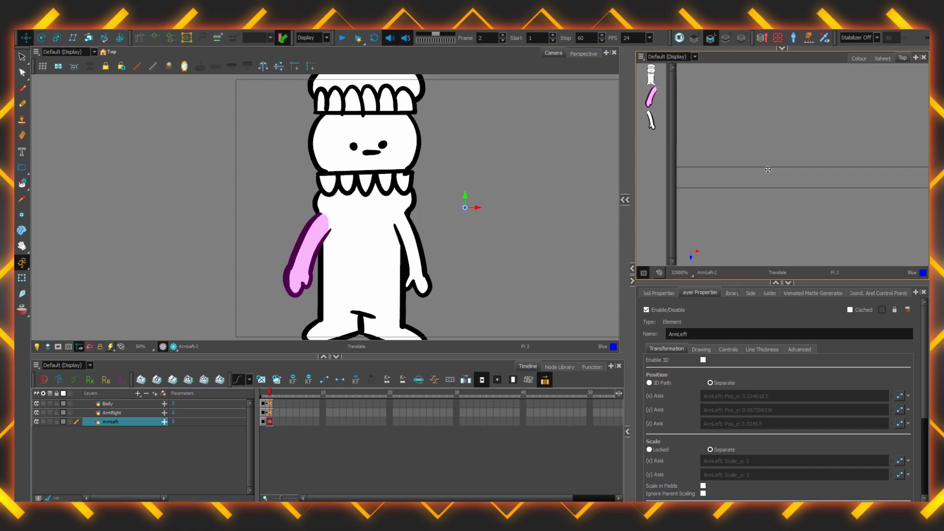
left_click(750, 293)
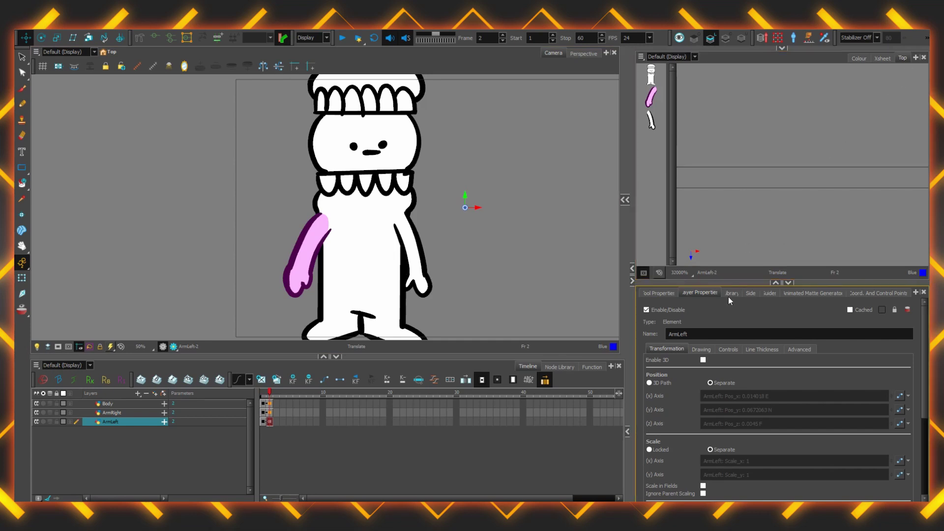
Step: Raise the splitter between the Top and Side views to make the Side view taller
left_click_drag(741, 284, 740, 262)
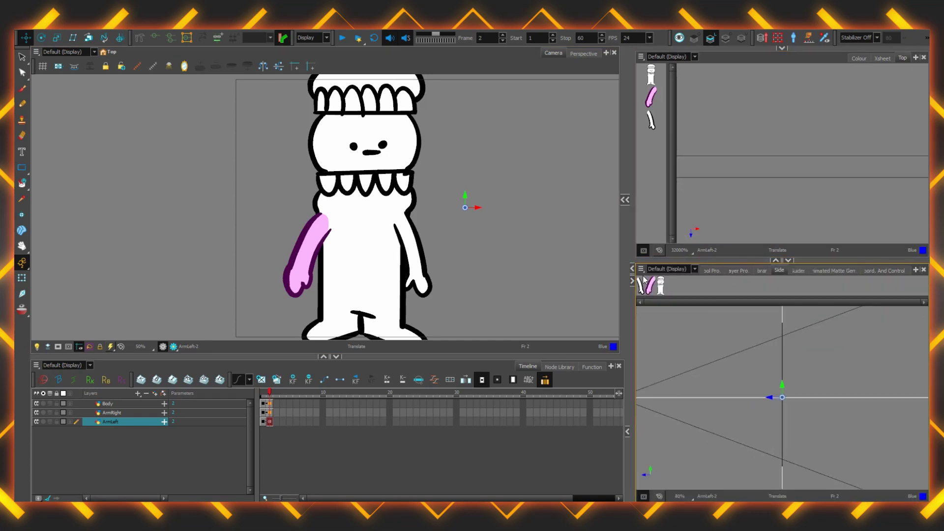